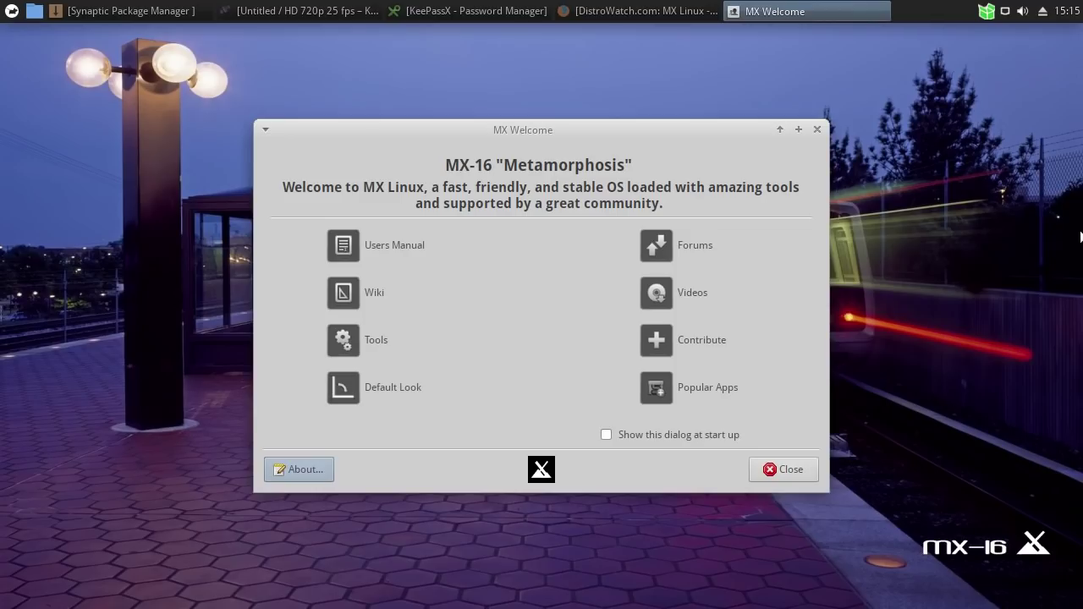
Step: Switch to Firefox and review the MX Linux distribution overview on DistroWatch
click(627, 11)
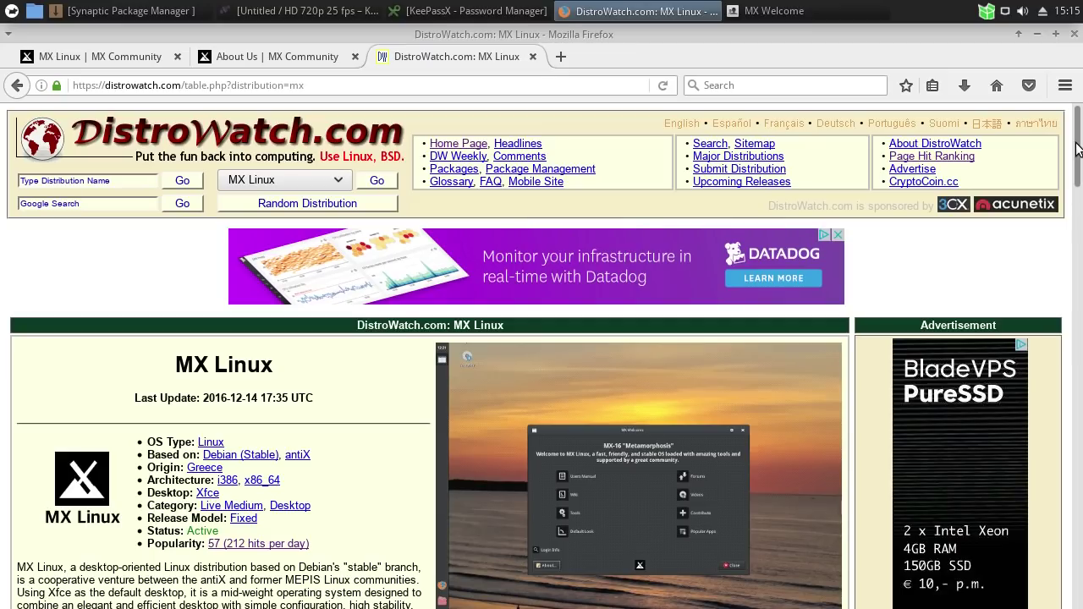
scroll(1077, 152, down, 3)
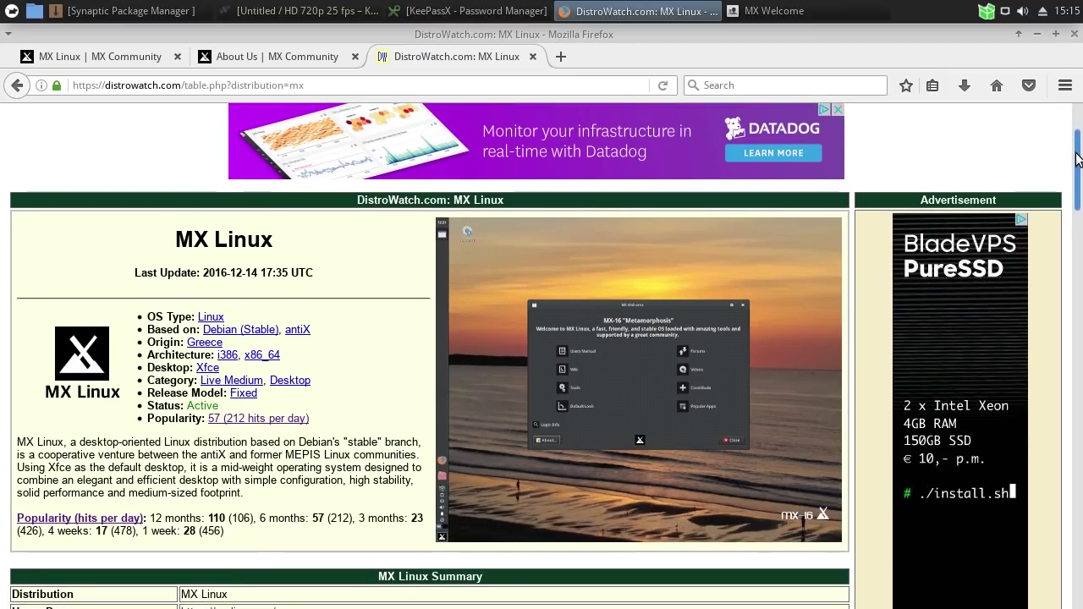
scroll(1077, 153, down, 2)
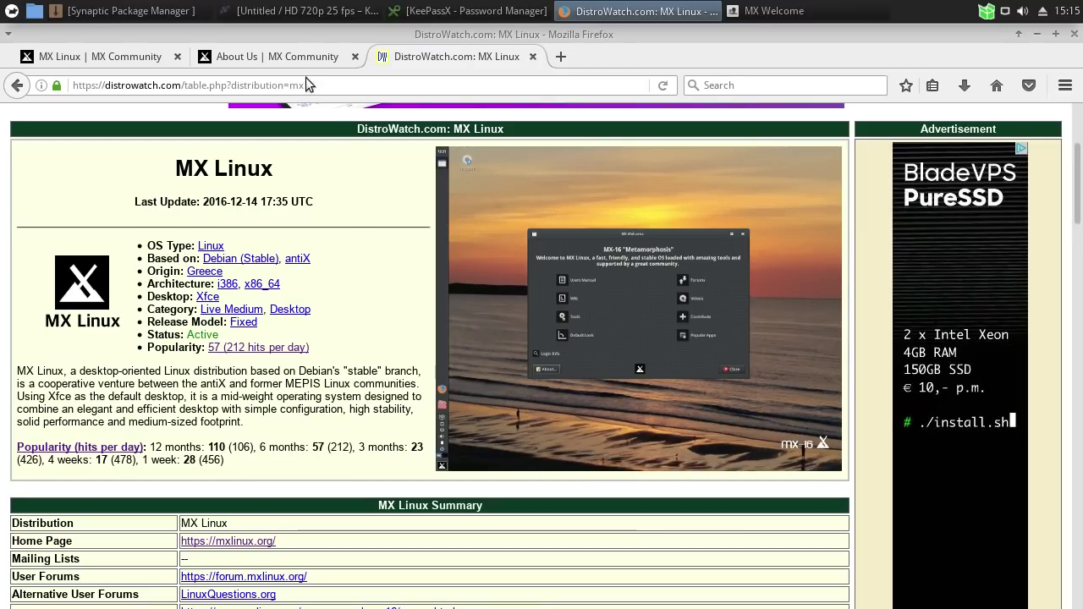
Step: Read the Origin, License and MX Repos sections of the MX Community About Us page
click(275, 55)
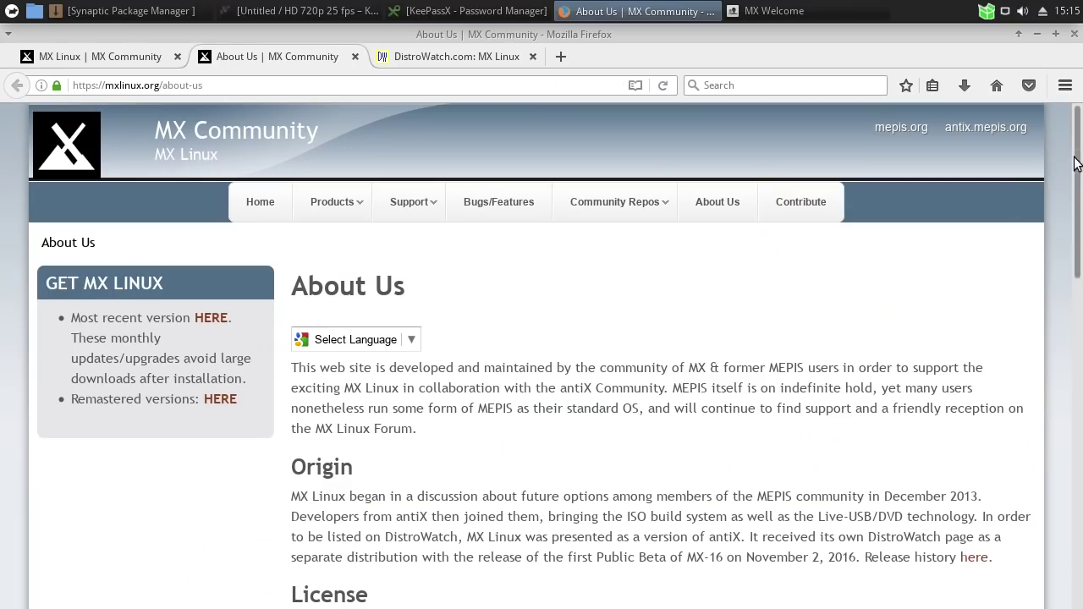
scroll(1057, 237, down, 4)
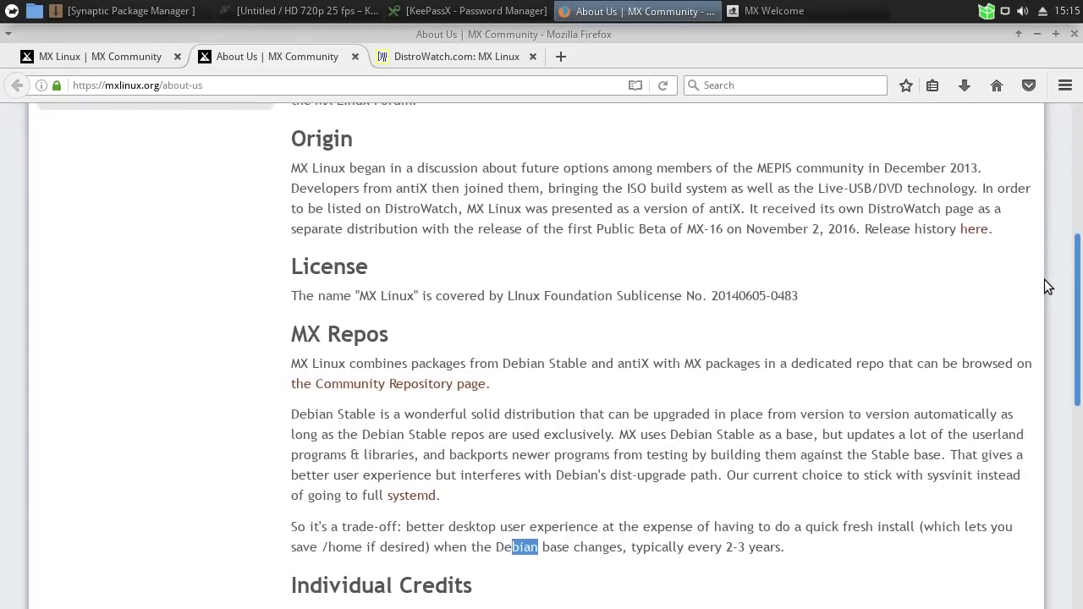
scroll(1044, 283, down, 1)
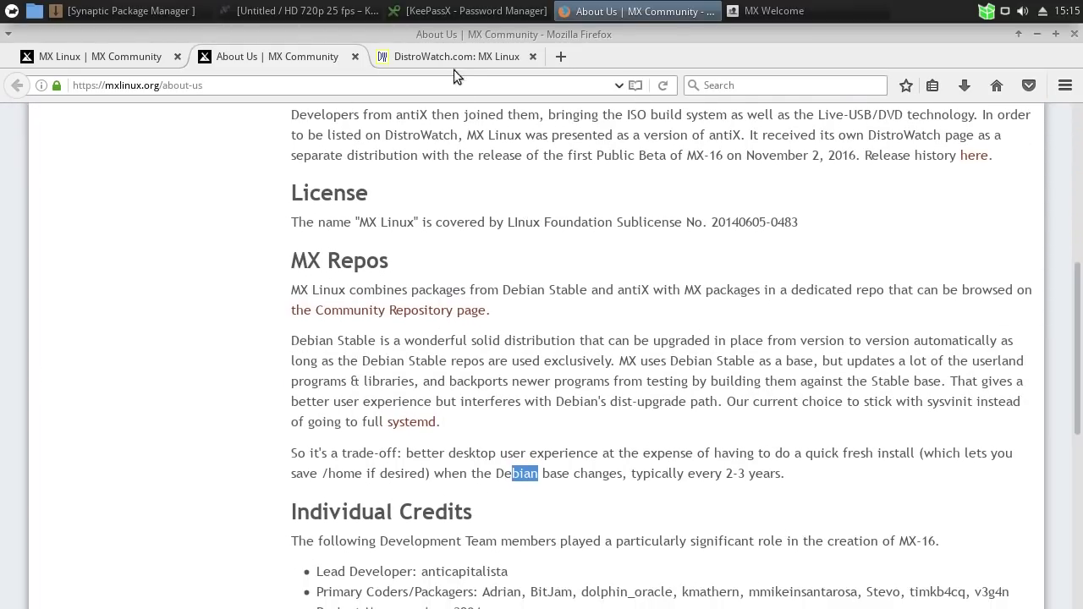
Step: Return to the DistroWatch MX Linux page, review its distribution details, and minimize the browser window
click(455, 57)
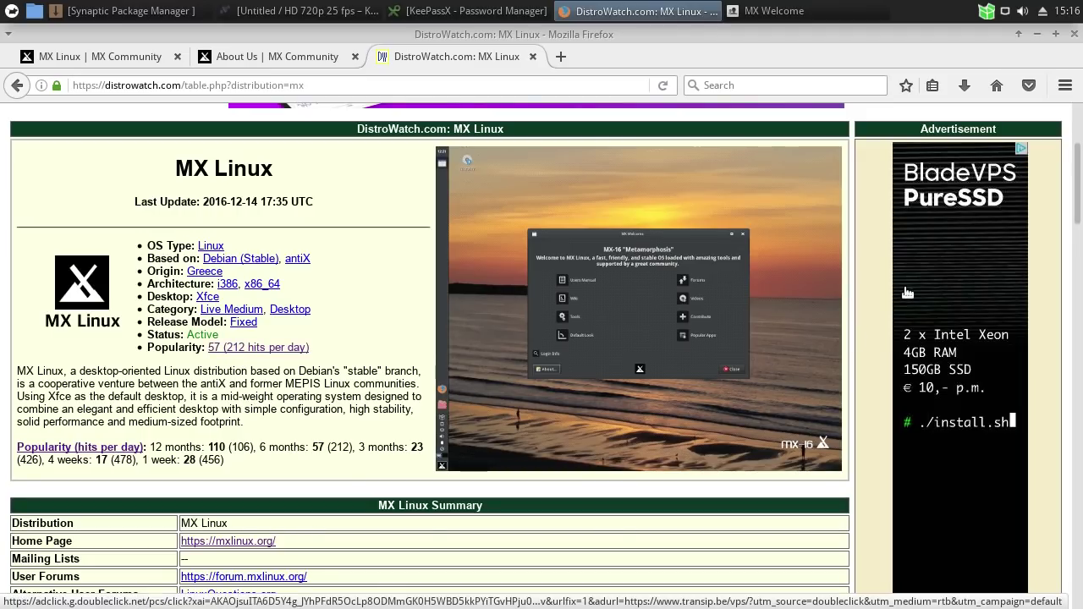
scroll(973, 246, up, 4)
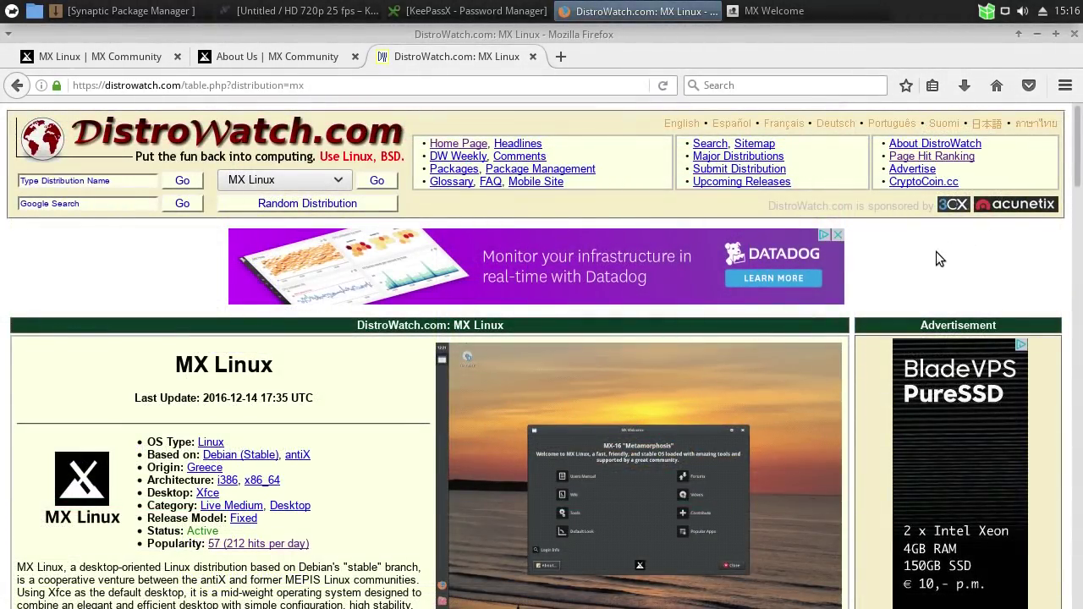
scroll(1076, 162, down, 3)
scroll(1075, 169, down, 2)
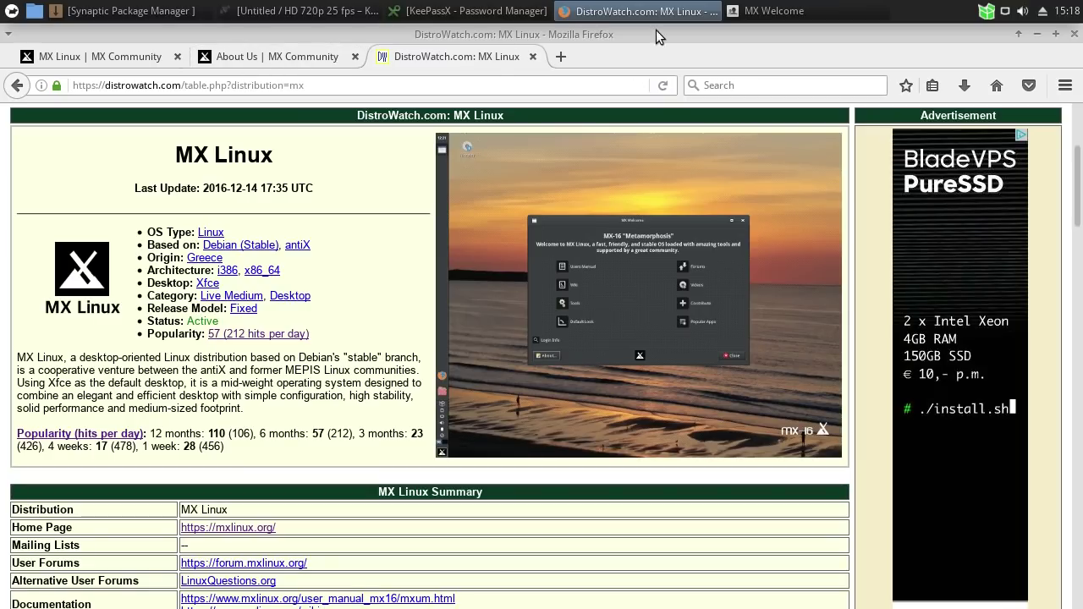
click(1036, 34)
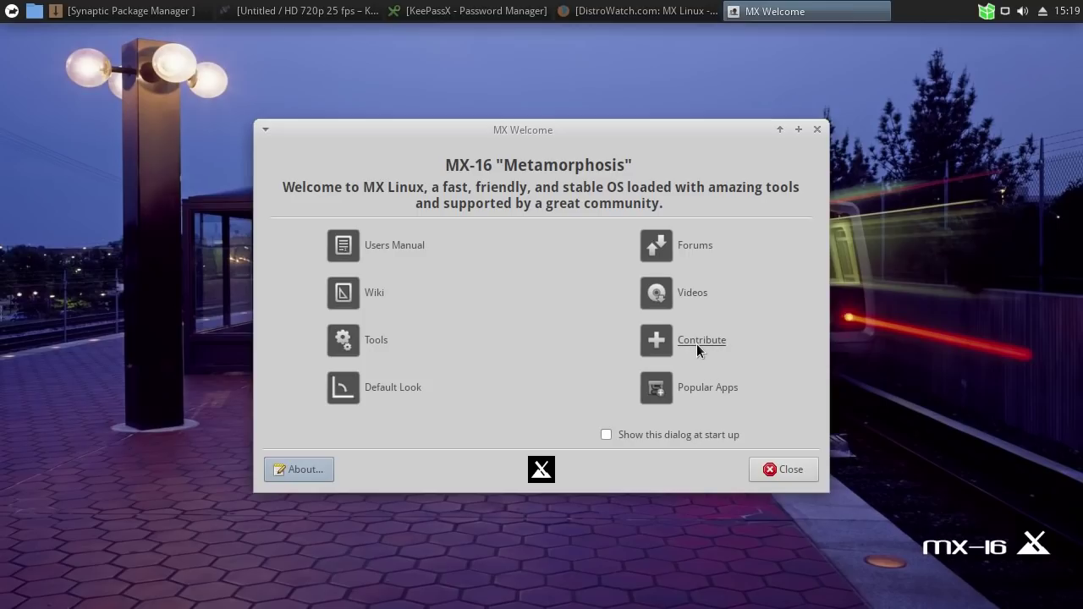
Step: Open the Tools collection from MX Welcome, look through all its categories, and close both MX Tools and MX Welcome
click(376, 341)
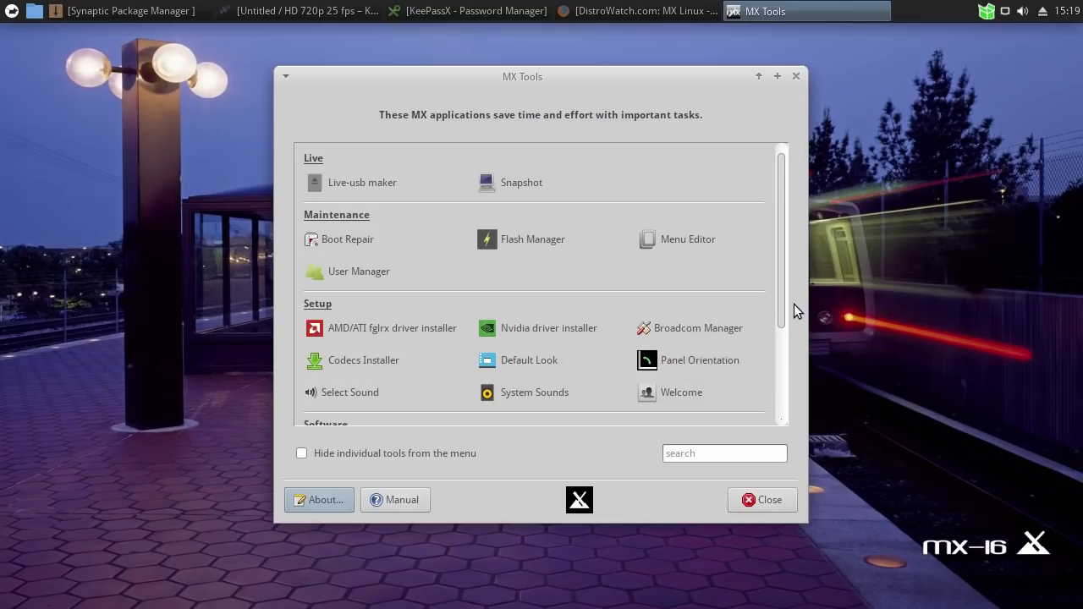
mouse_move(790, 306)
mouse_down()
mouse_move(787, 292)
mouse_move(781, 339)
mouse_move(788, 286)
mouse_up()
drag(780, 298, 795, 381)
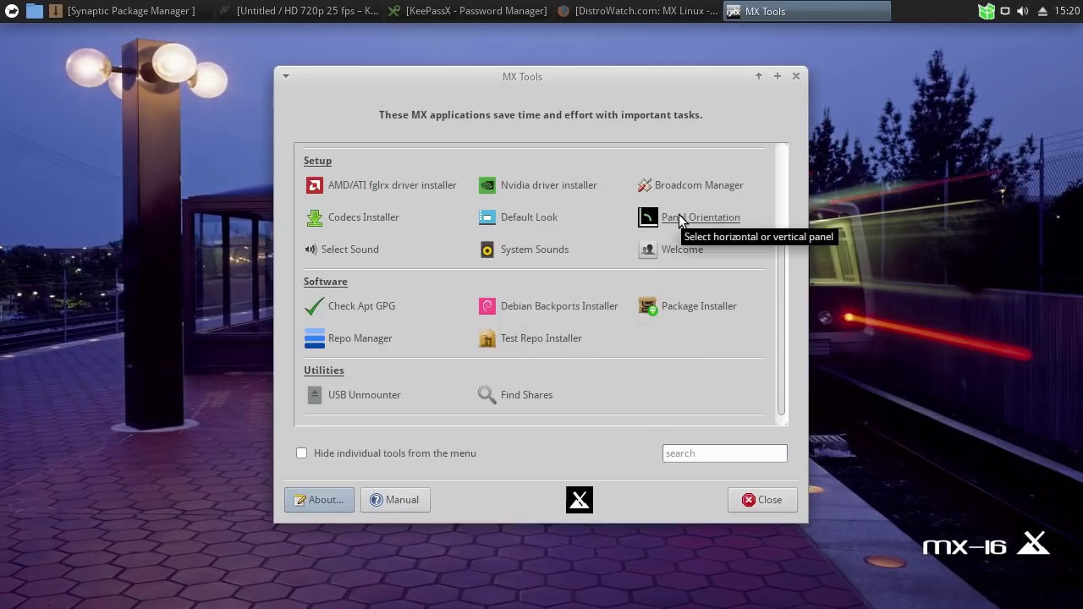
drag(782, 333, 770, 211)
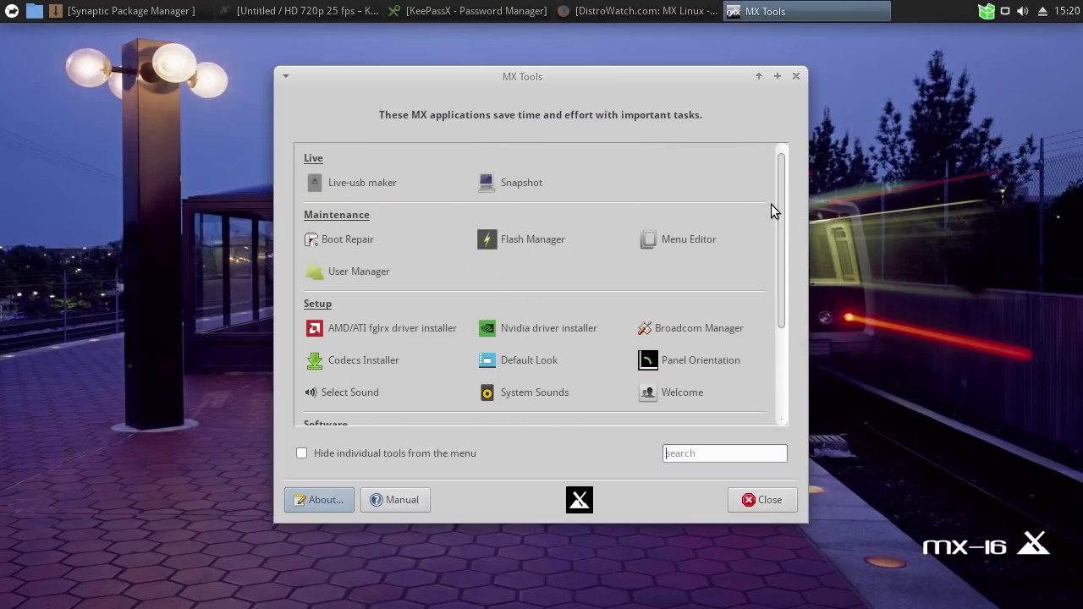
click(759, 501)
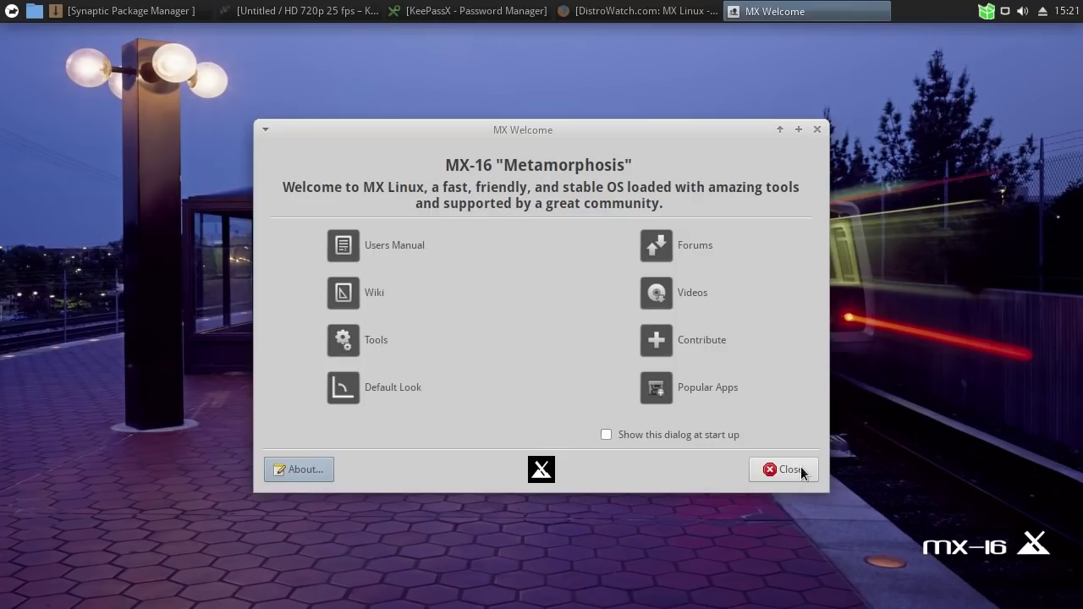
click(789, 470)
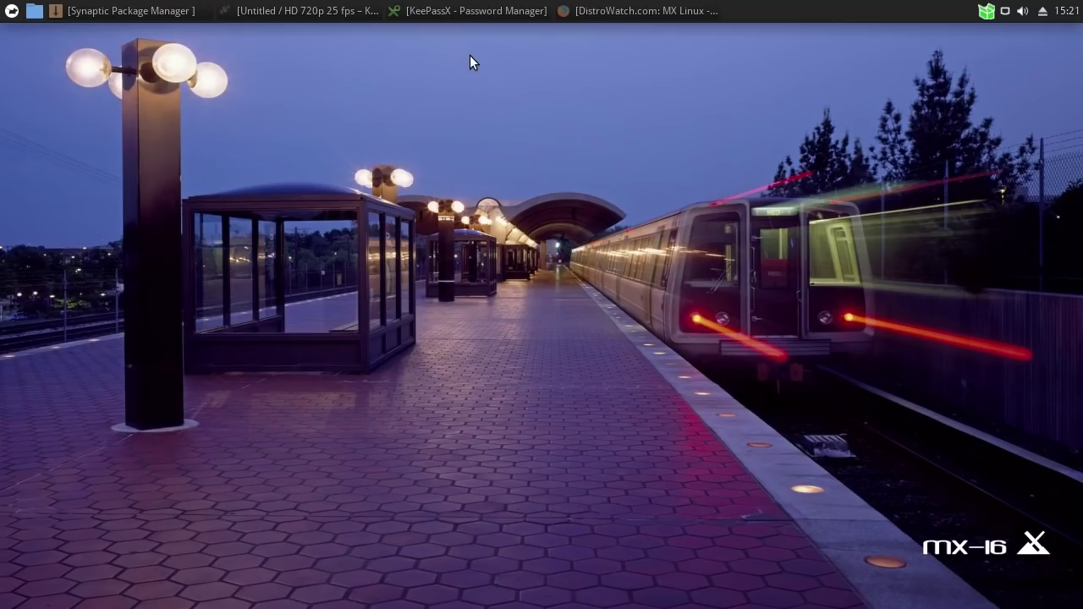
Step: Bring up the KeePassX and Kdenlive windows and arrange them so both are visible, with Kdenlive in front
click(461, 12)
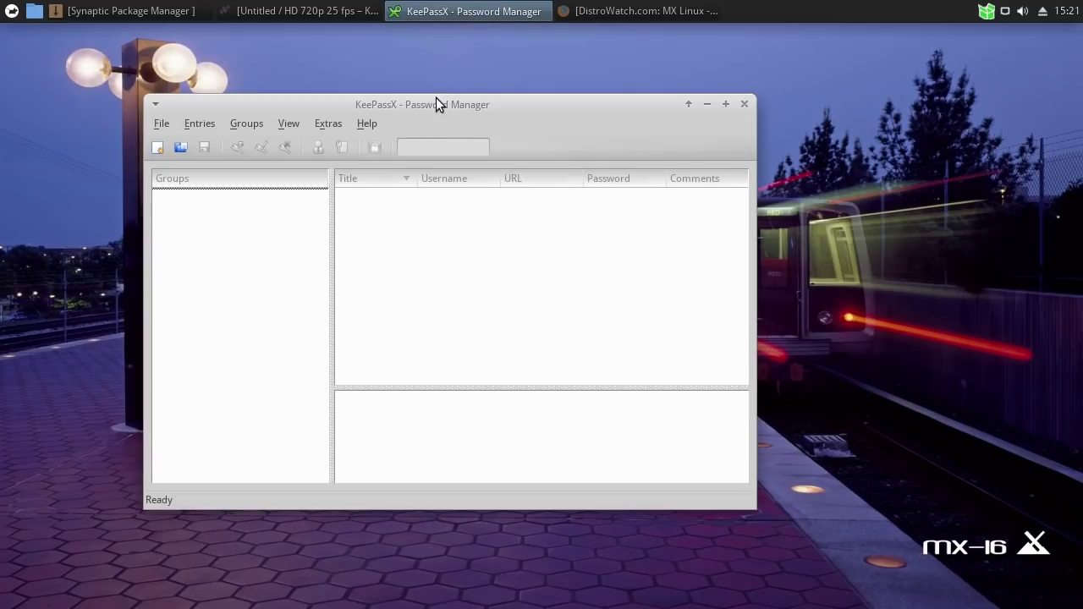
drag(403, 100, 626, 59)
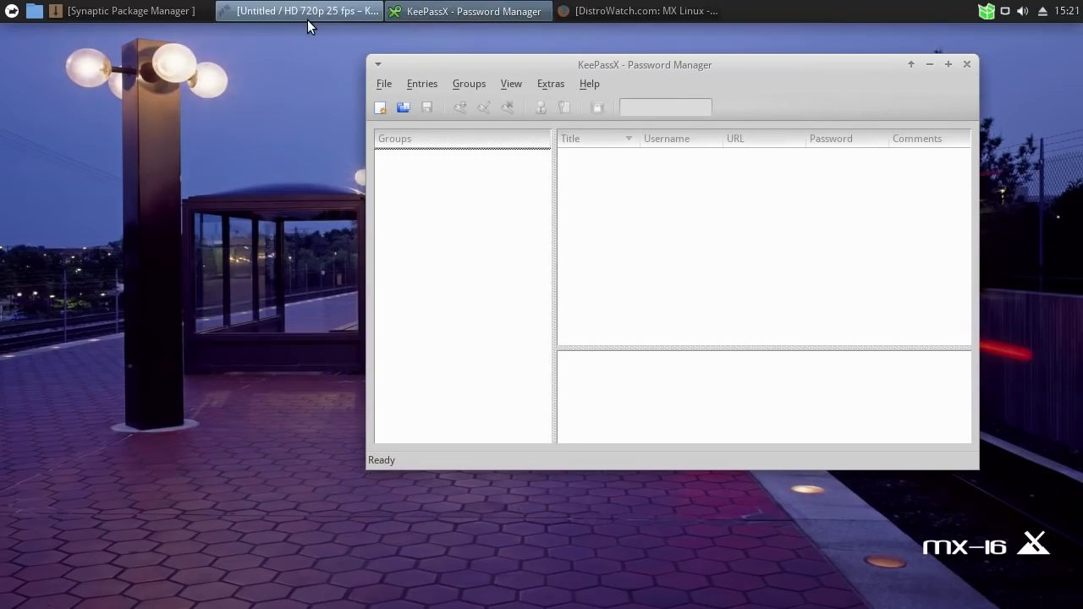
click(262, 11)
double_click(664, 33)
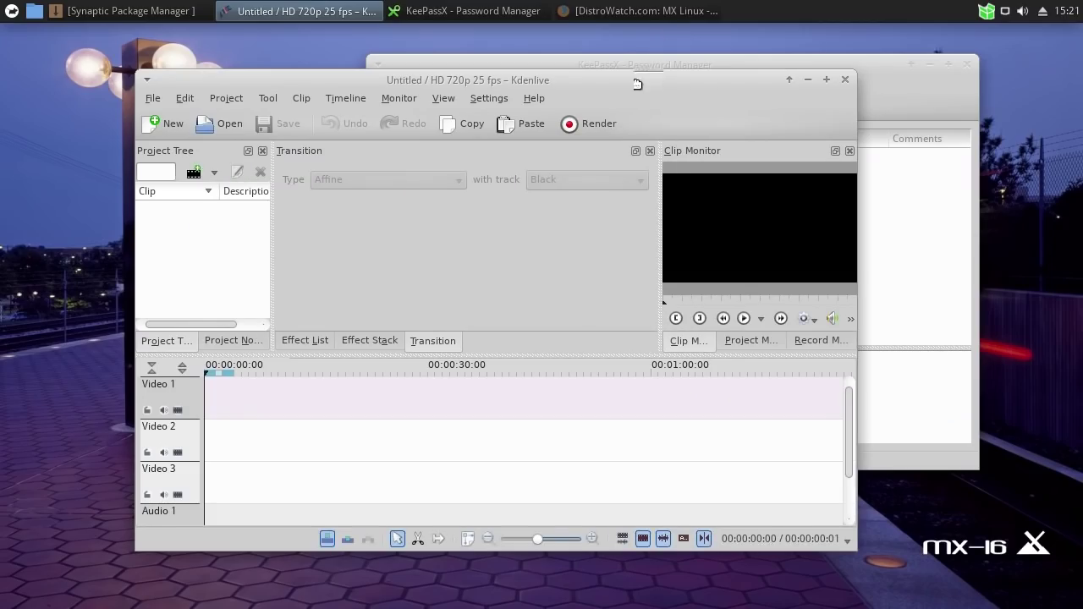
drag(636, 83, 524, 116)
drag(813, 64, 875, 48)
click(268, 106)
Step: View Kdenlive's version information along with its authors and translation details, and close the About Kdenlive dialog
click(421, 132)
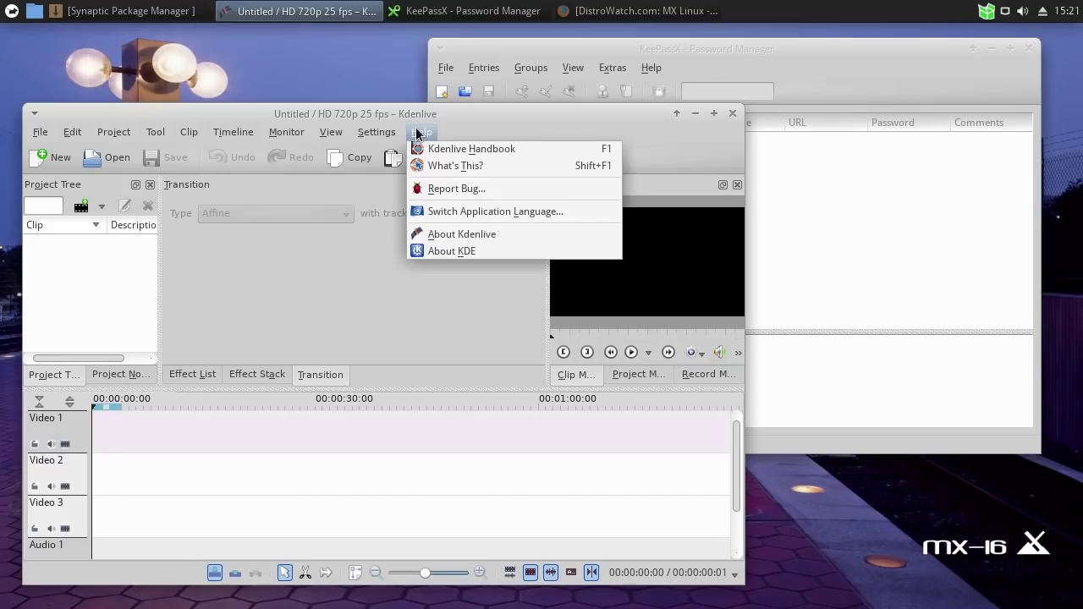
click(447, 235)
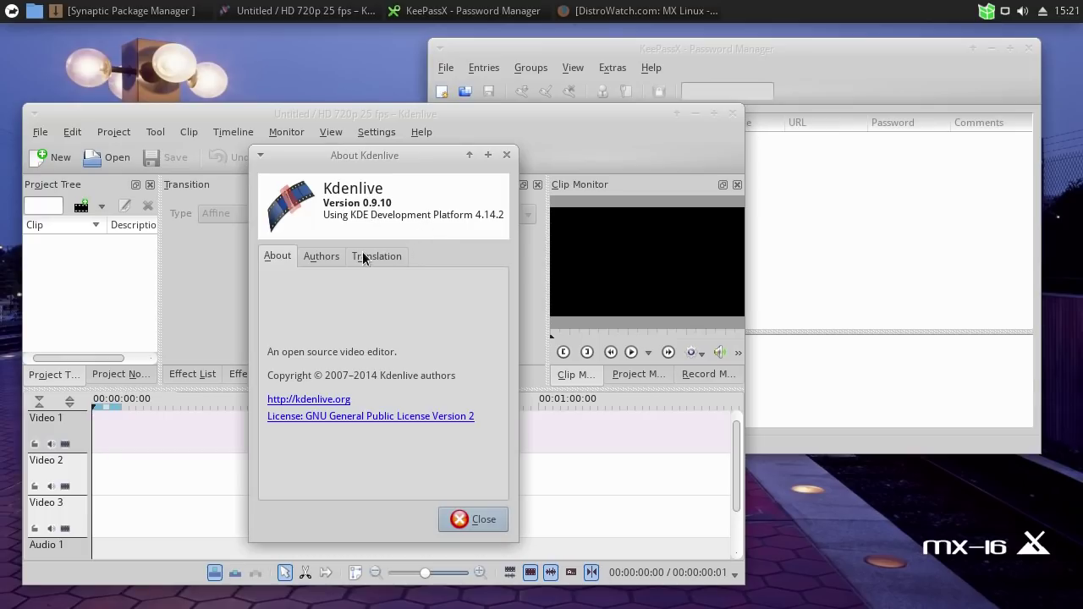
click(327, 256)
click(367, 257)
click(283, 256)
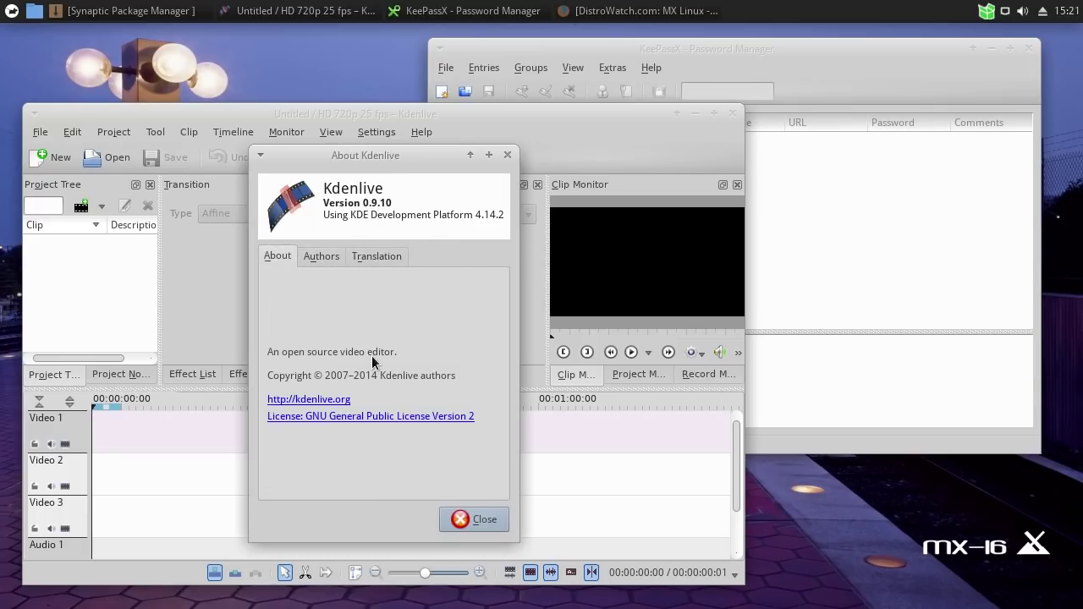
click(481, 518)
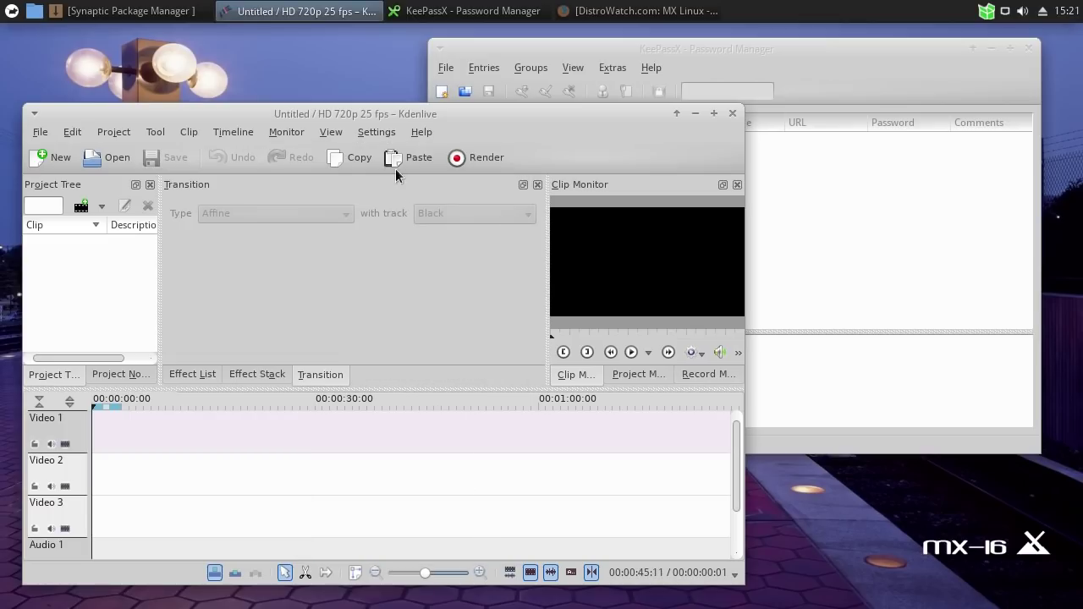
Step: View the About KDE information, including Report Bugs or Wishes and Join KDE, and close the dialog
click(423, 134)
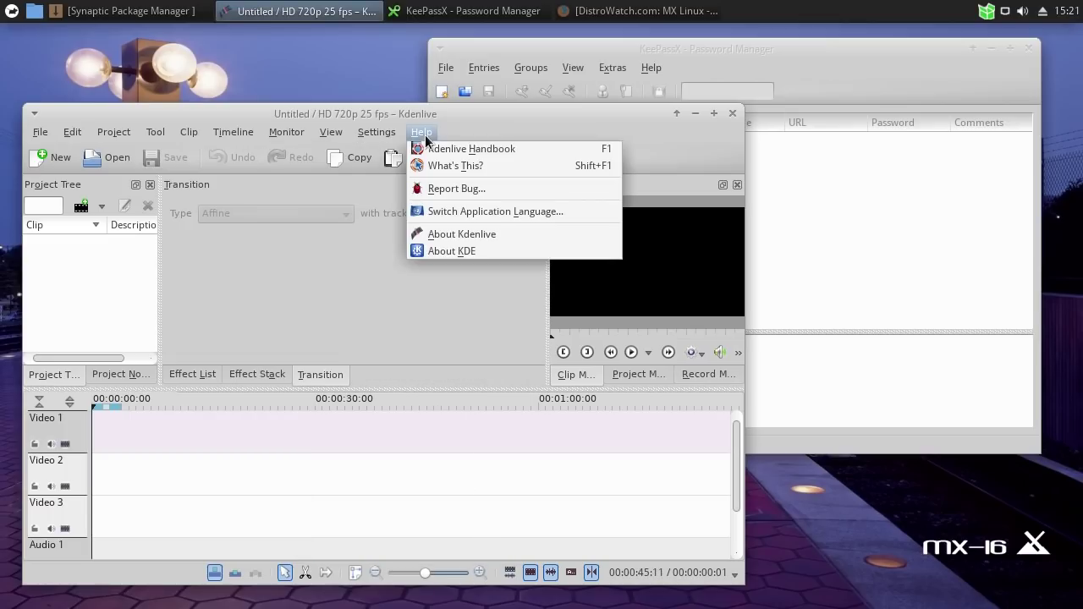
click(442, 251)
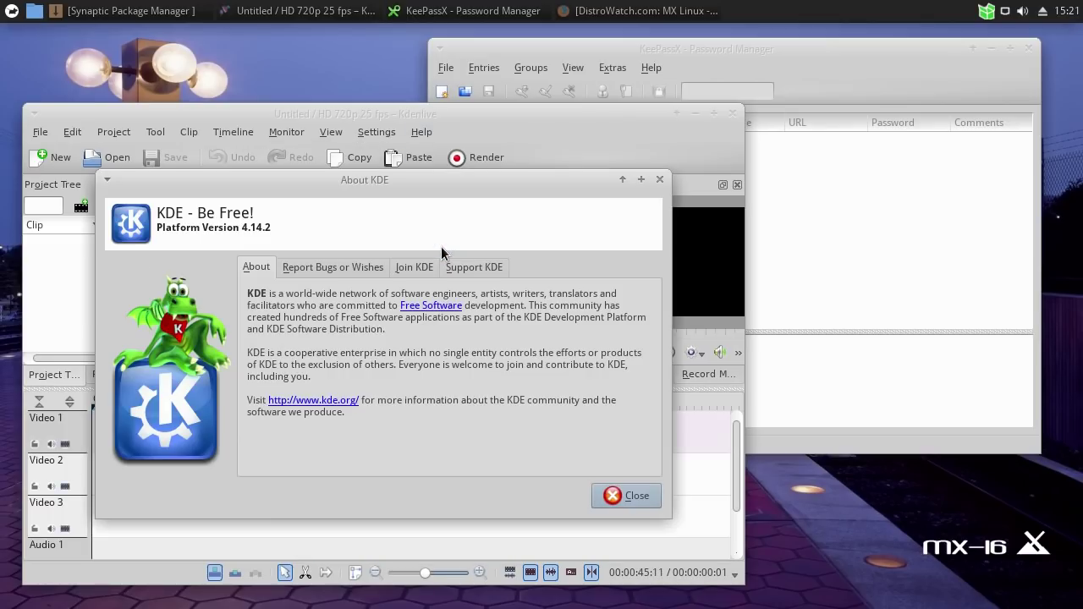
click(326, 267)
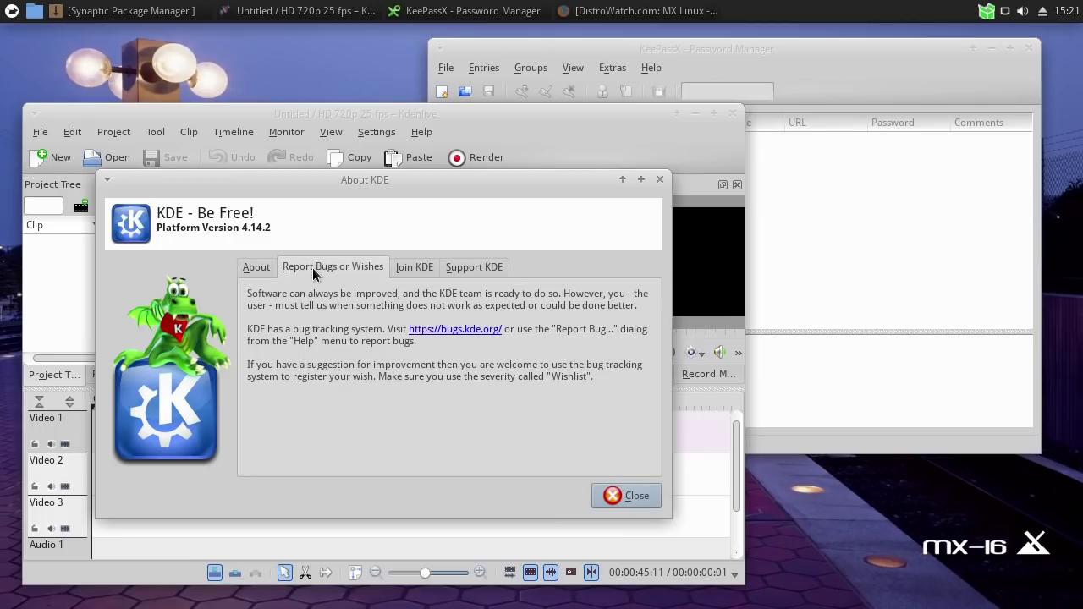
click(414, 266)
click(256, 268)
click(620, 495)
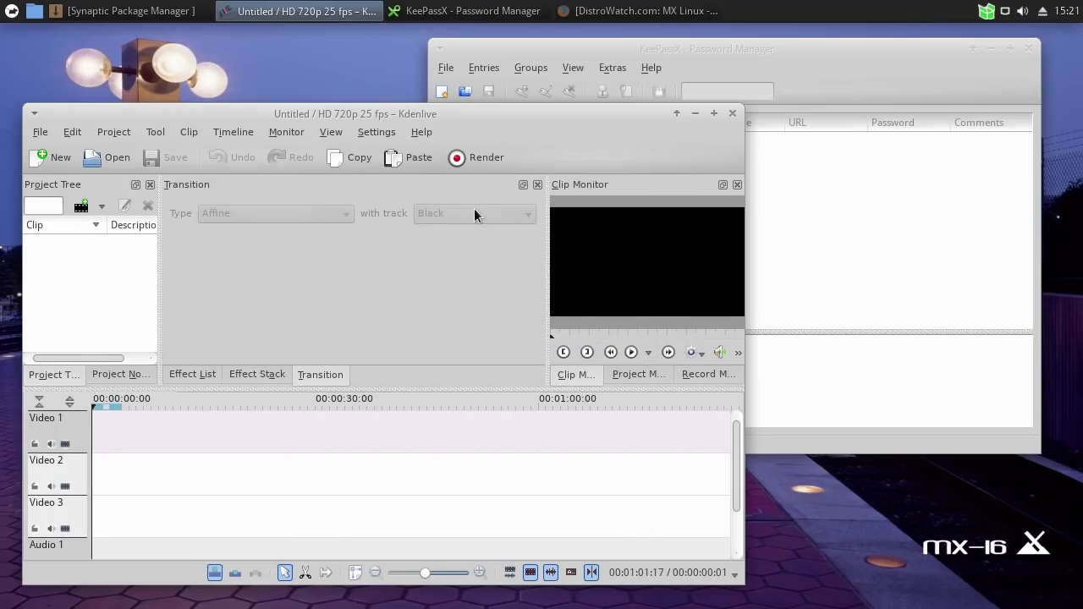
Step: Recheck the KDE platform version and the Kdenlive version in their About dialogs, closing each one
click(423, 134)
click(437, 248)
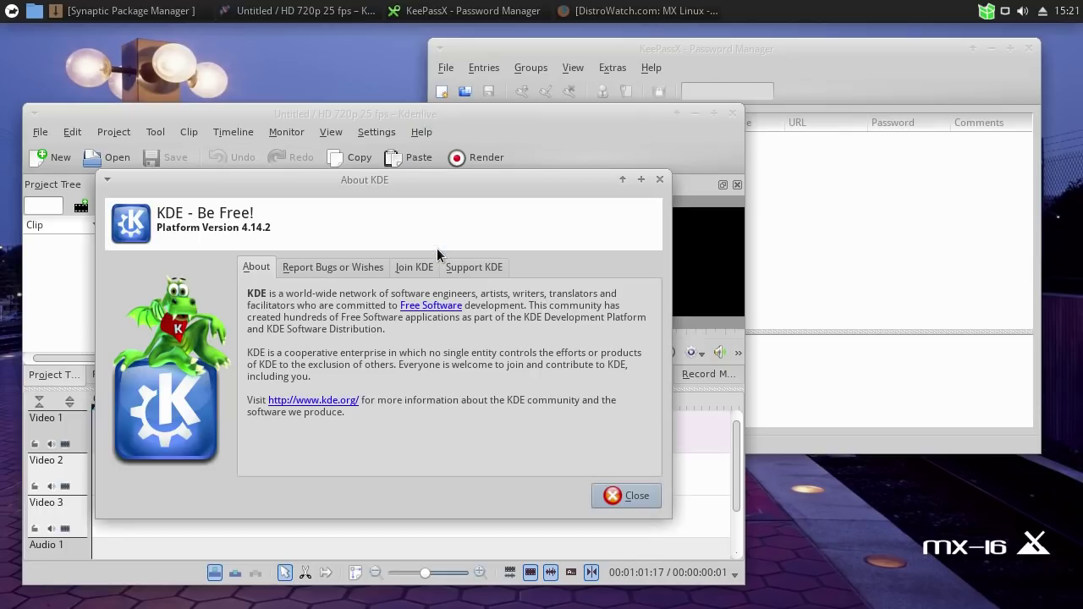
click(631, 497)
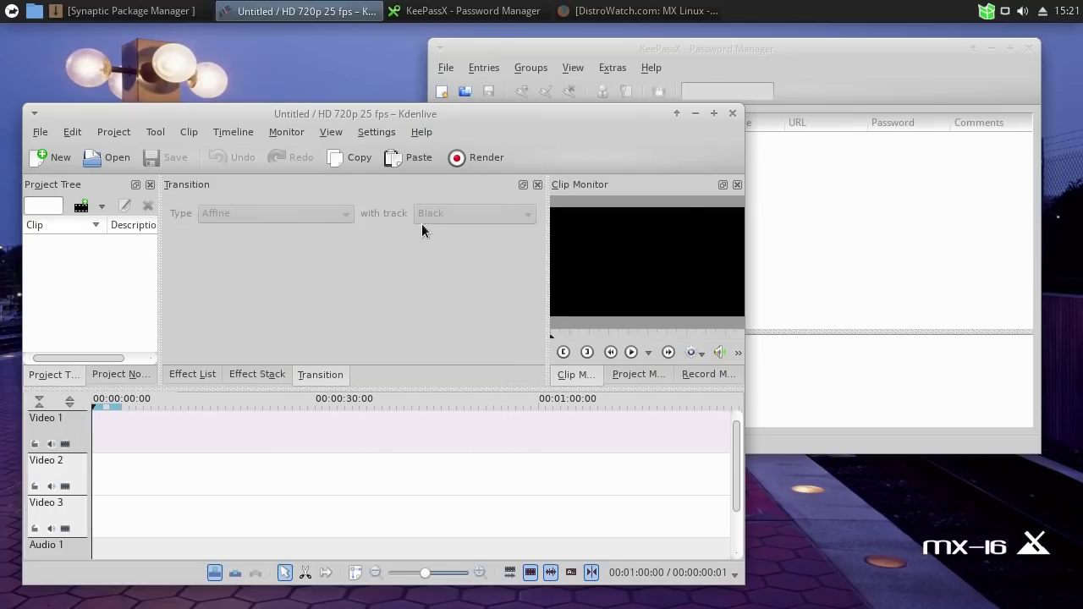
click(420, 134)
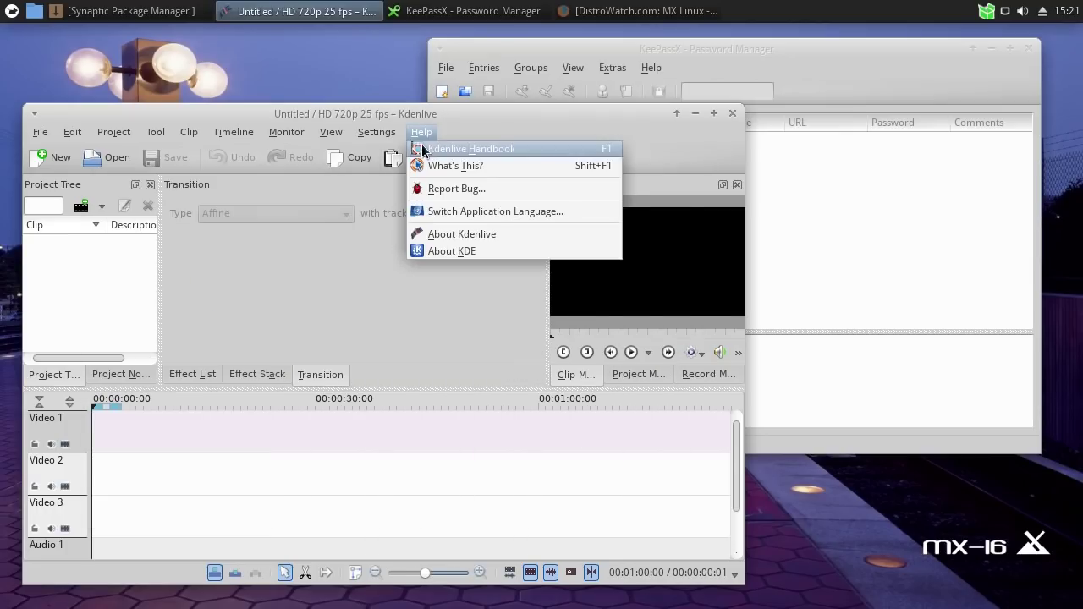
click(479, 237)
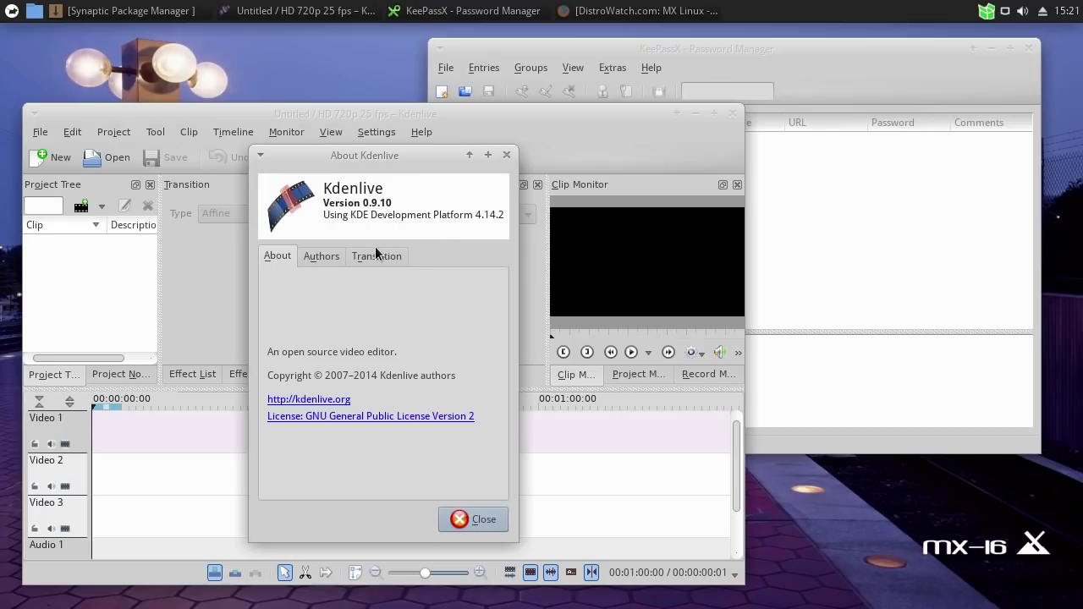
click(472, 519)
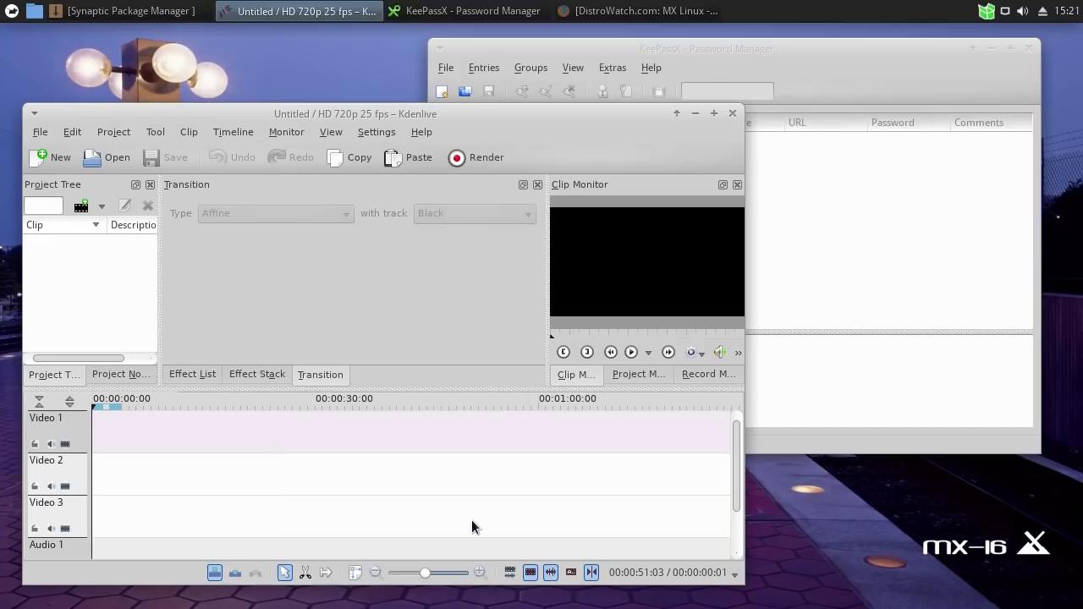
Step: Maximize the Kdenlive window and enlarge the panel area above the timeline
click(713, 112)
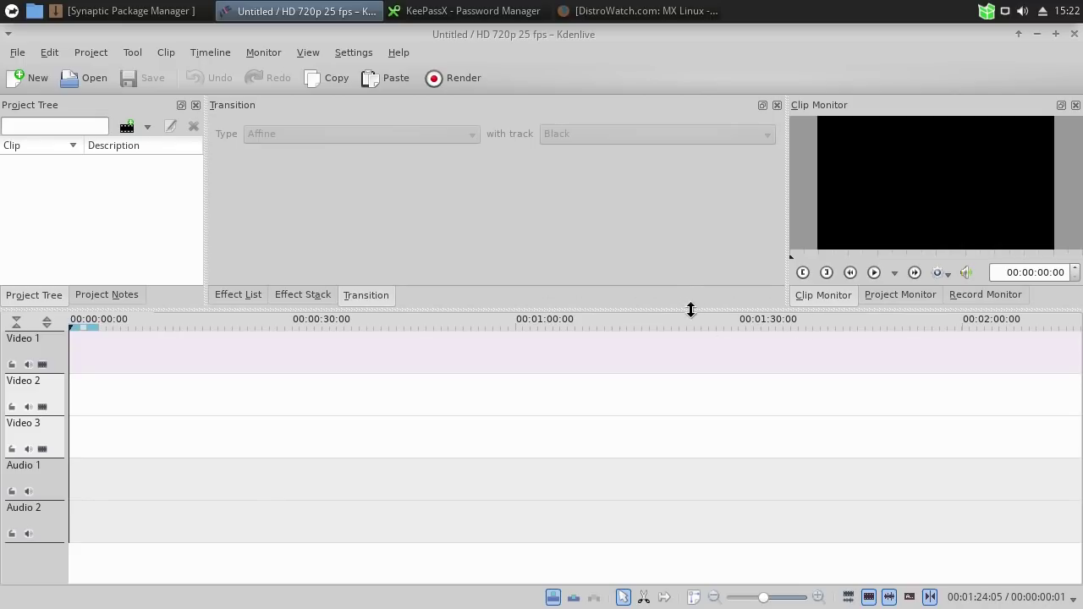
drag(687, 307, 689, 361)
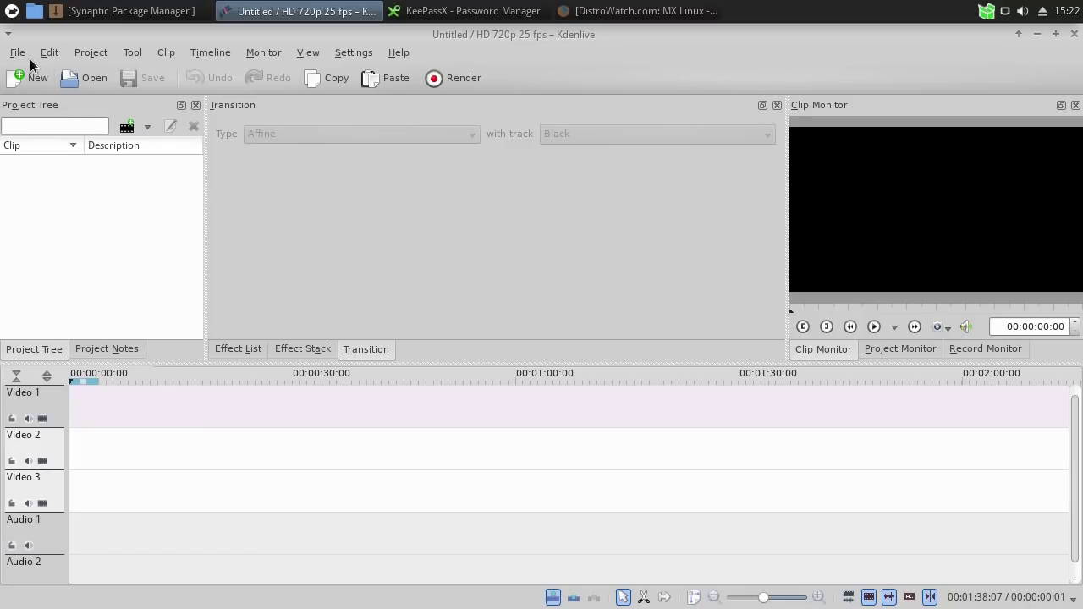
Step: Restore the Kdenlive window from its maximized state and position it partly over the KeePassX window
drag(615, 35, 524, 94)
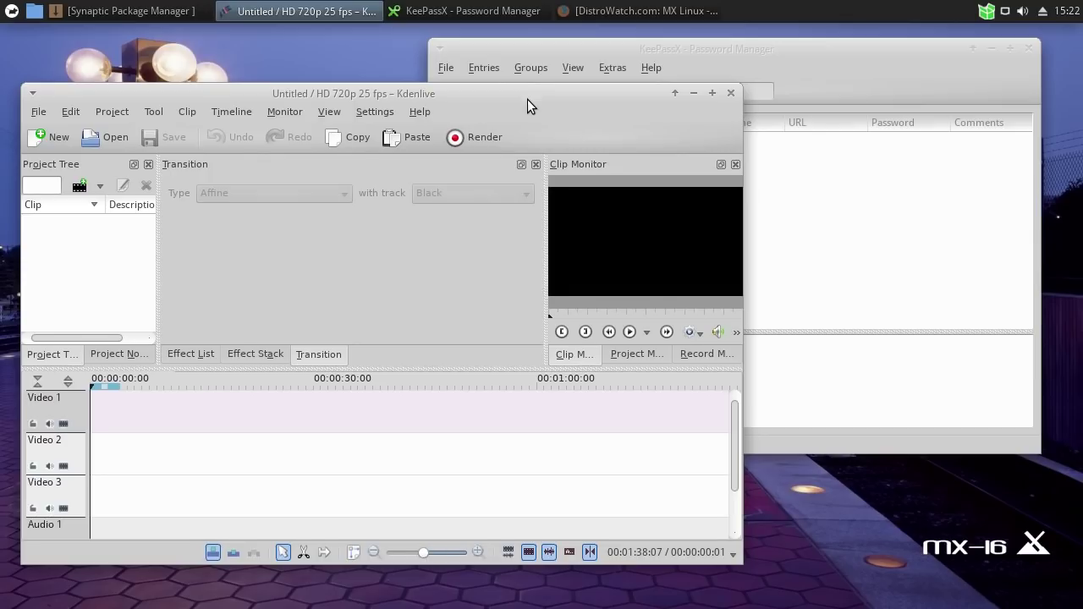
mouse_move(527, 99)
mouse_down()
mouse_move(547, 107)
mouse_move(534, 102)
mouse_up()
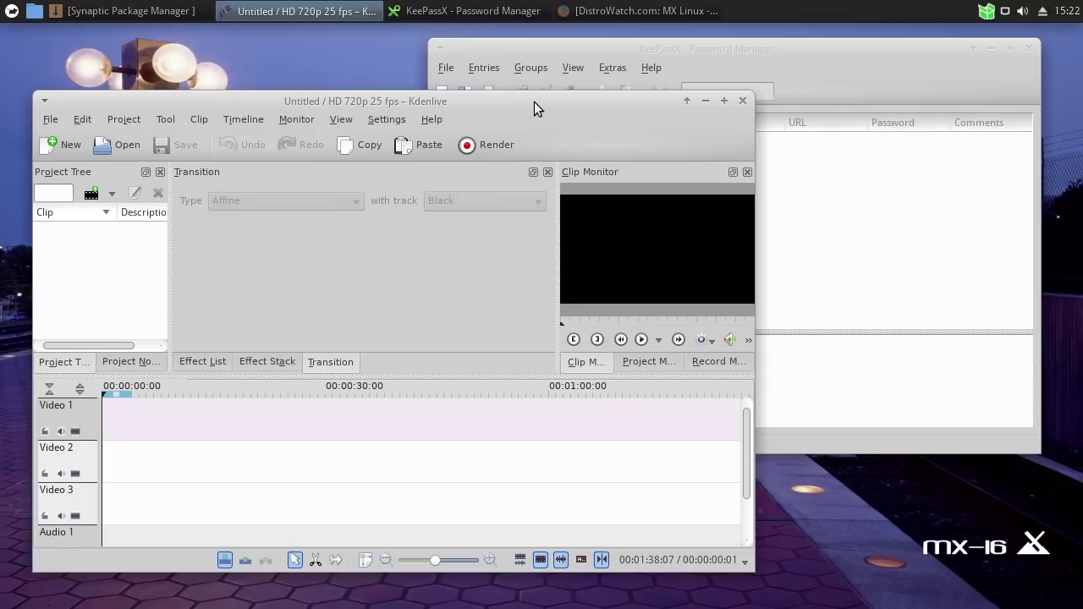
Step: Minimize the Kdenlive window, move the KeePassX window slightly aside and open KeePassX's About dialog
click(703, 101)
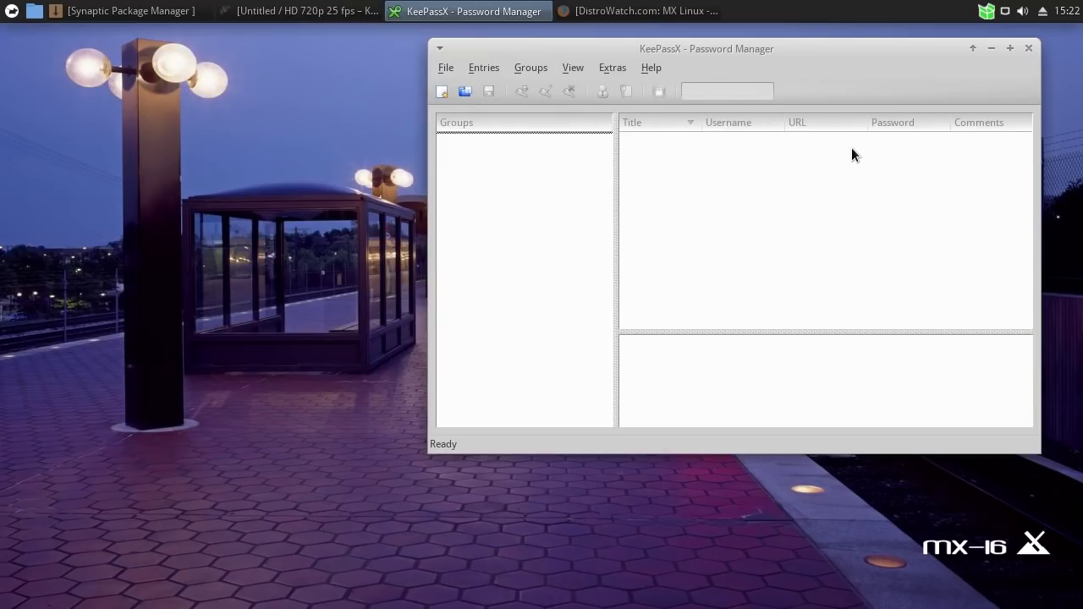
drag(875, 48, 893, 47)
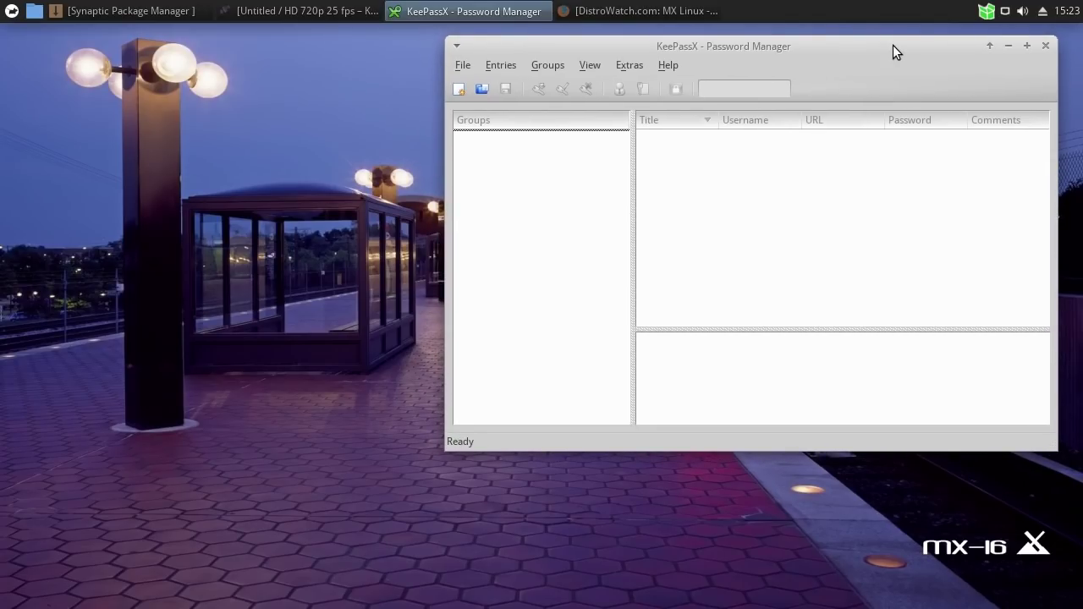
click(664, 65)
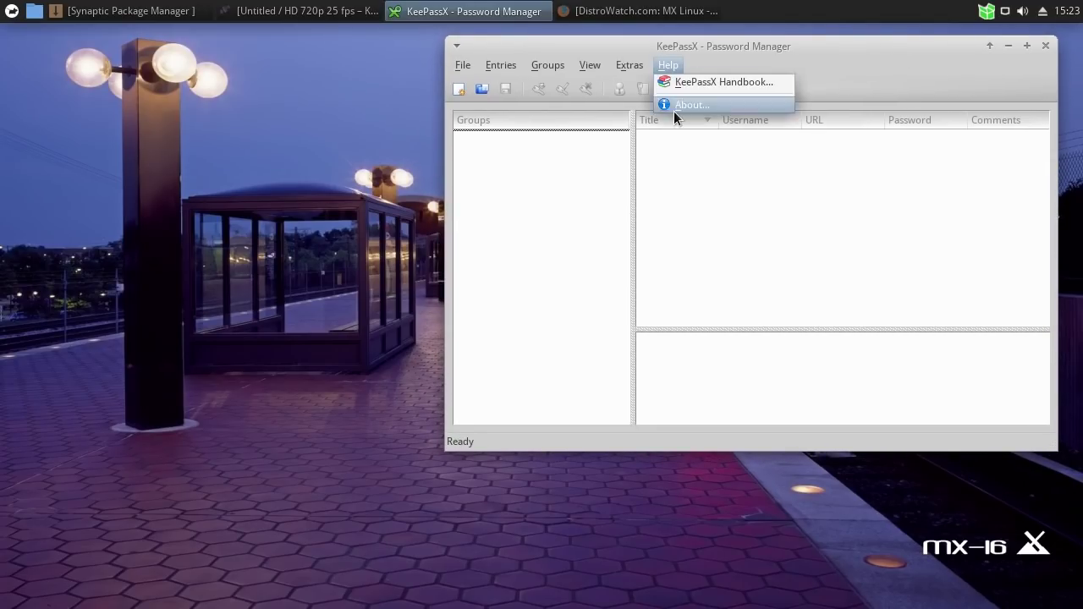
click(676, 107)
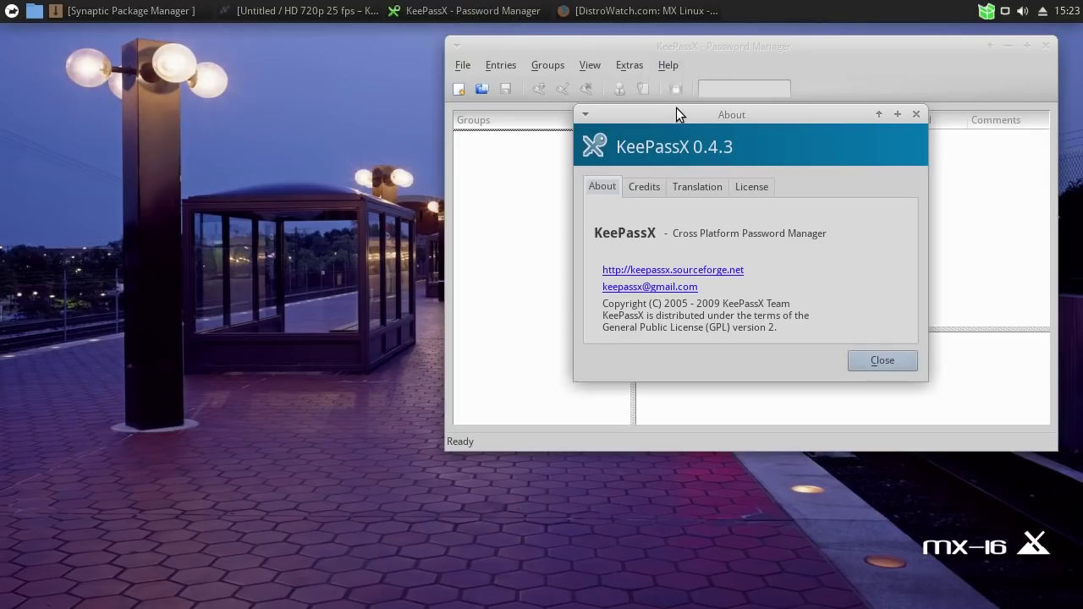
Step: View the Credits, Translation and License information for KeePassX, and close the About dialog and KeePassX
click(644, 187)
click(699, 186)
click(746, 186)
click(601, 187)
click(889, 361)
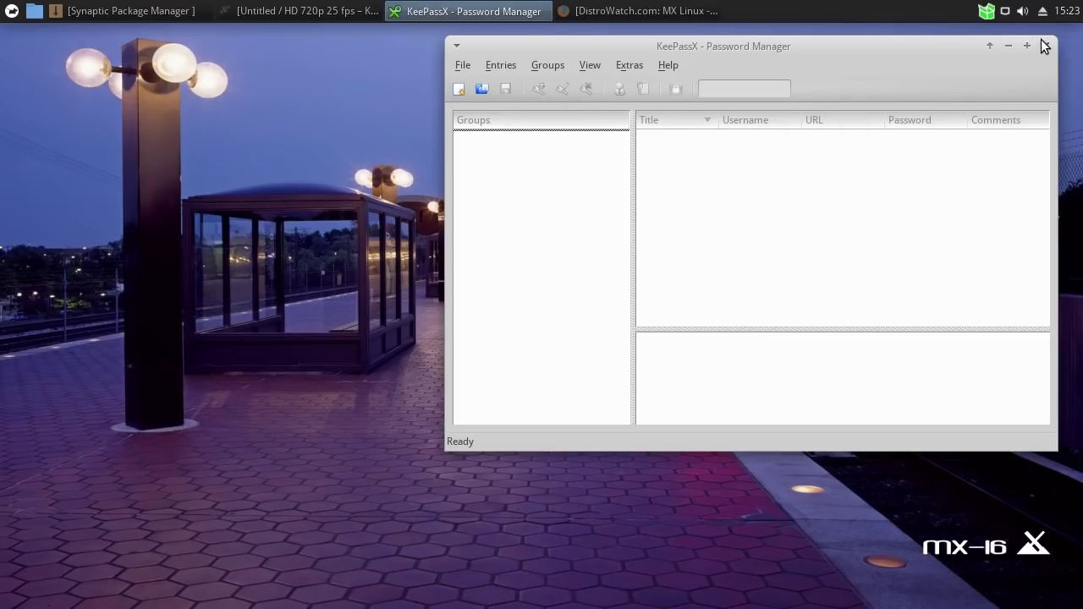
click(1045, 45)
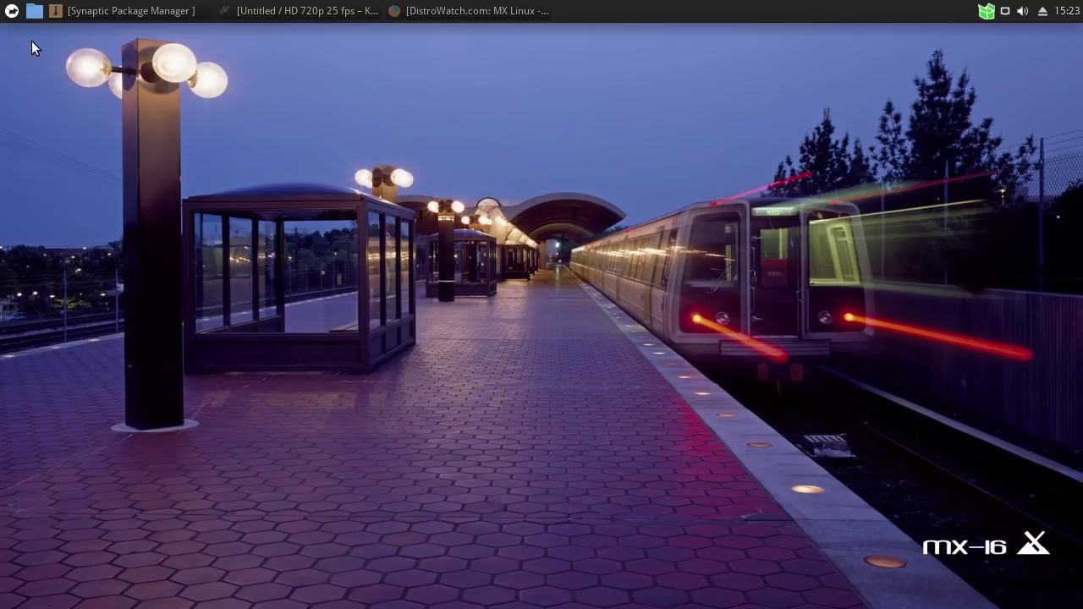
Step: Open the desktop's Appearance settings, look at the available styles and shift the window aside
click(12, 12)
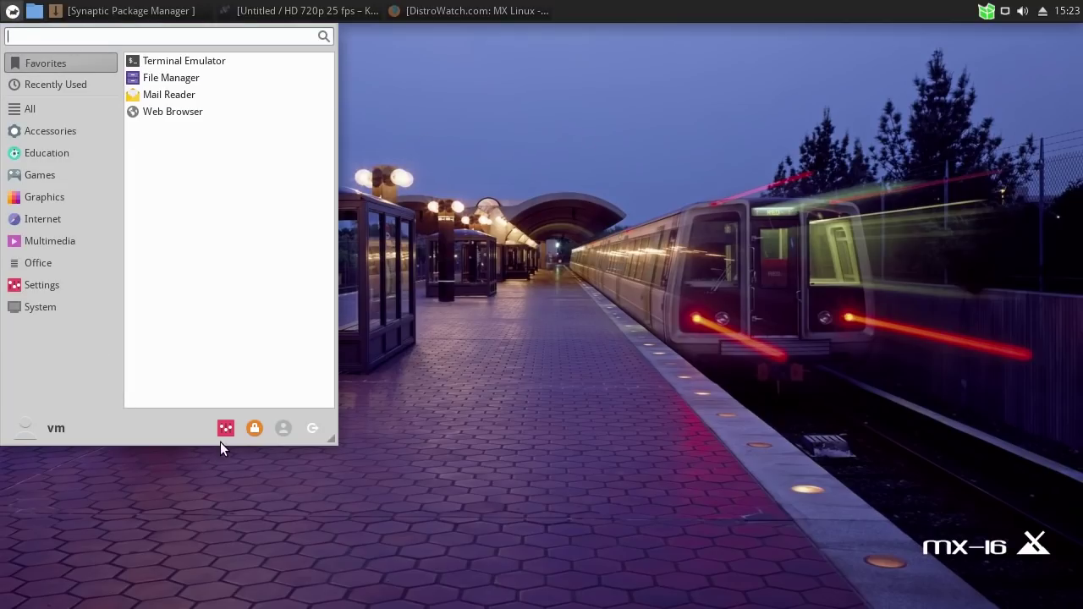
click(225, 429)
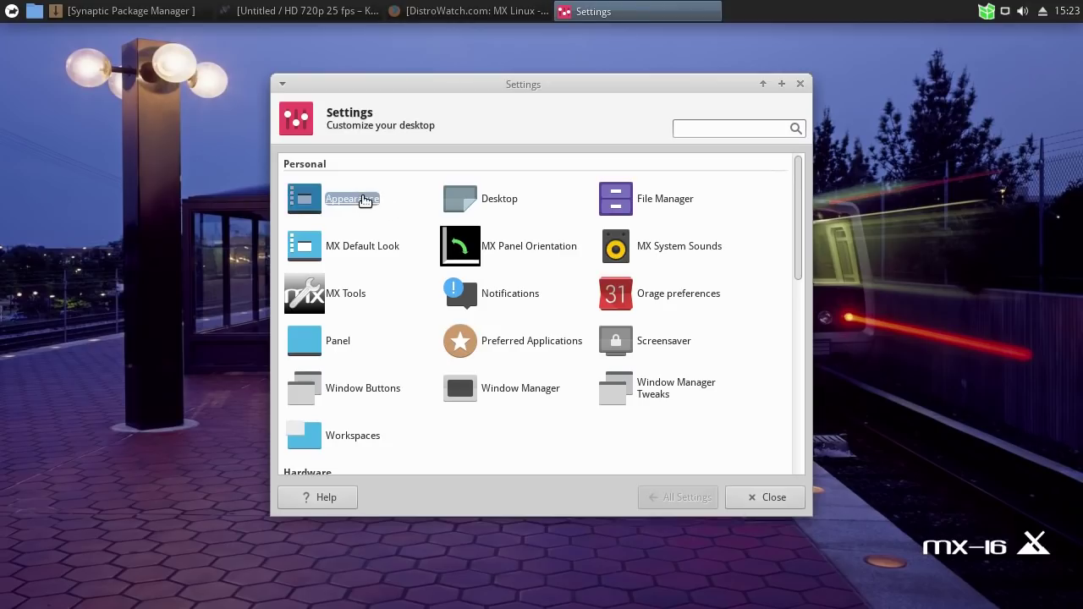
click(364, 199)
drag(790, 235, 801, 187)
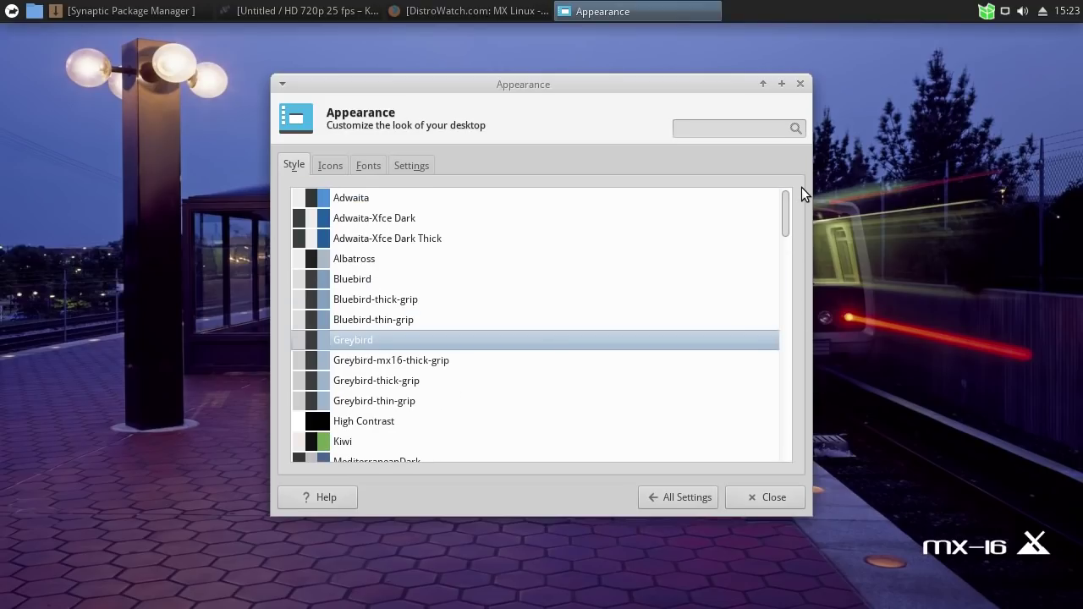
drag(581, 83, 653, 76)
Step: Open the home folder in the file manager, reposition its window and look through its File commands
click(34, 11)
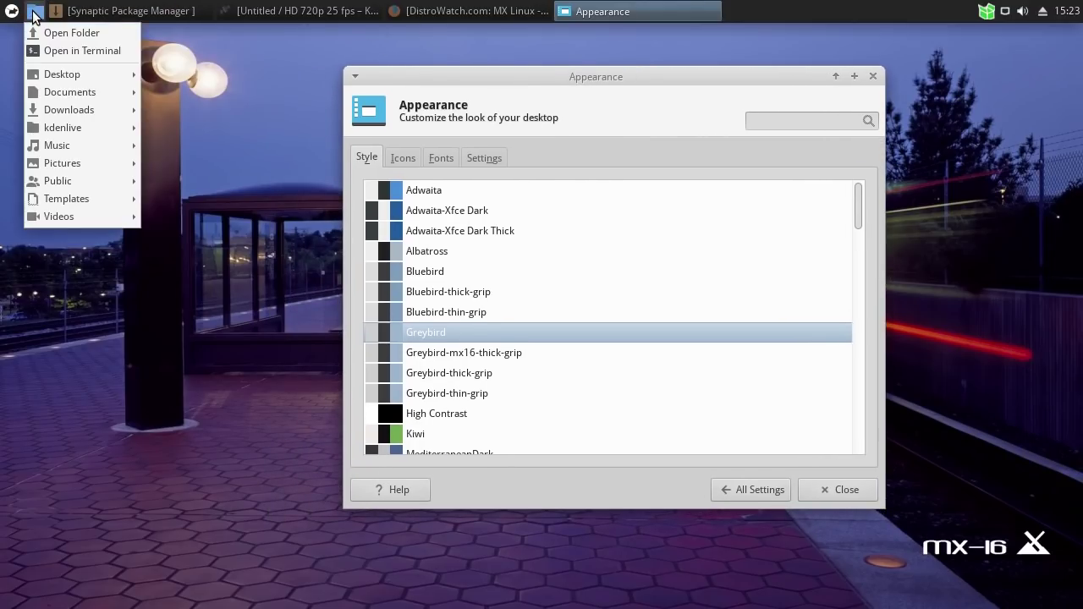
click(55, 33)
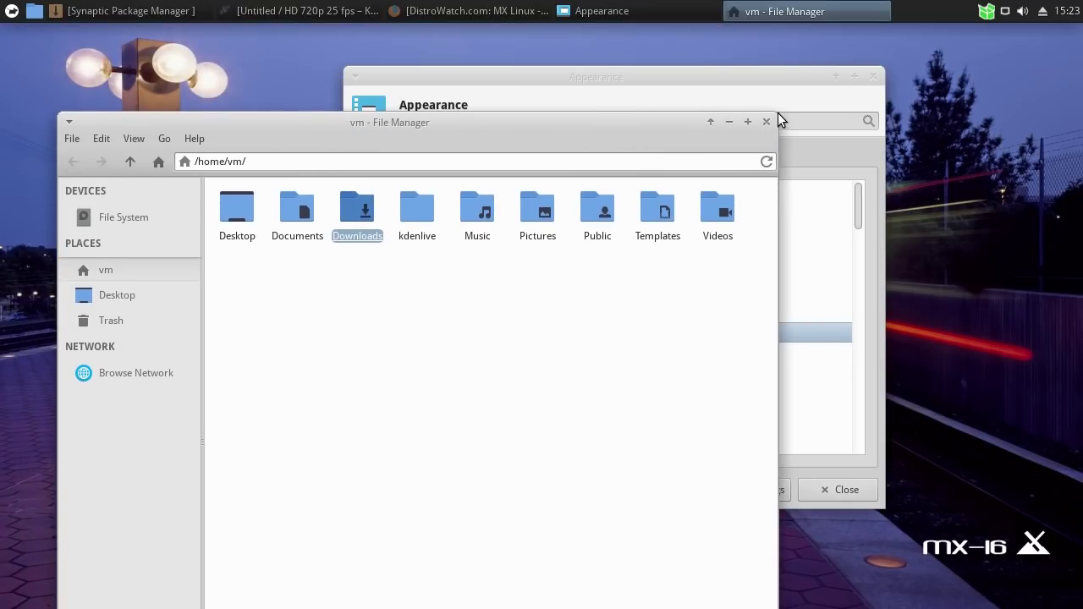
drag(773, 112, 584, 97)
key(Home)
click(56, 129)
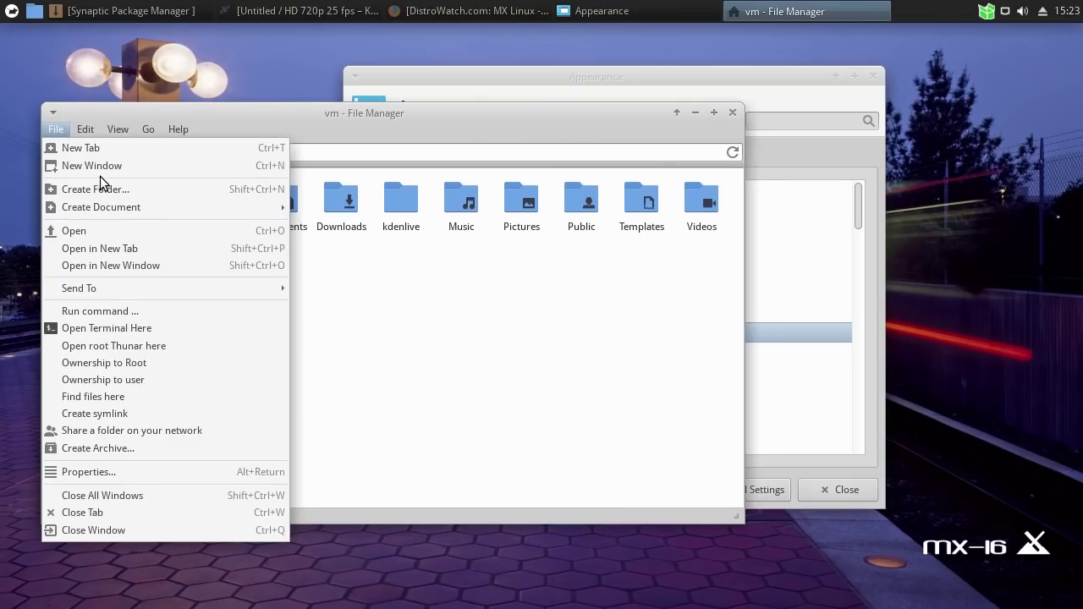
click(55, 129)
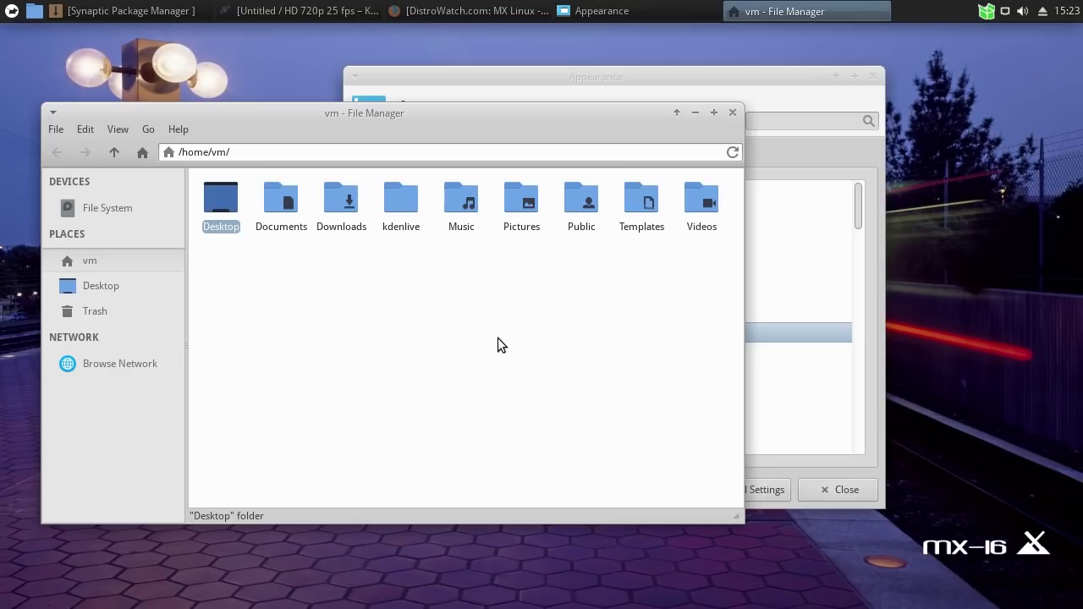
click(390, 303)
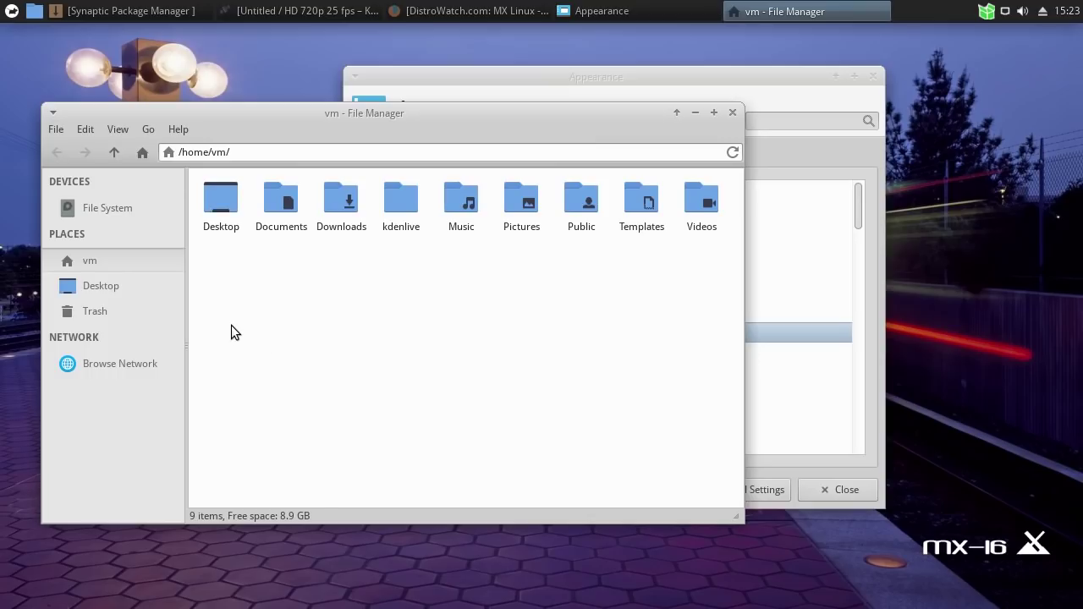
Step: Check the Thunar version in the About dialog, and close the dialog and the file manager window
click(179, 131)
click(182, 168)
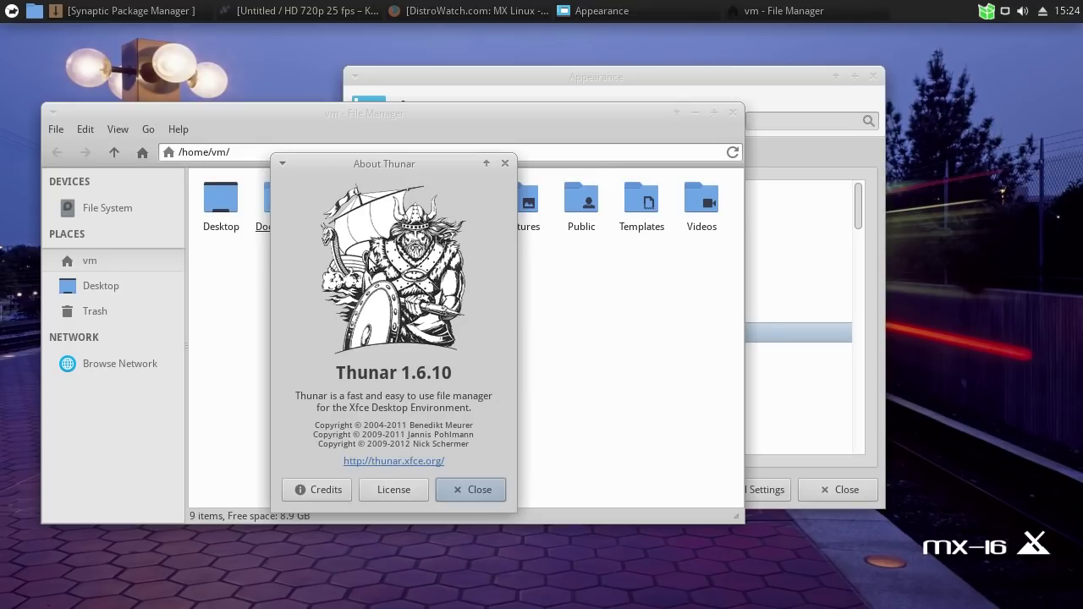
click(474, 490)
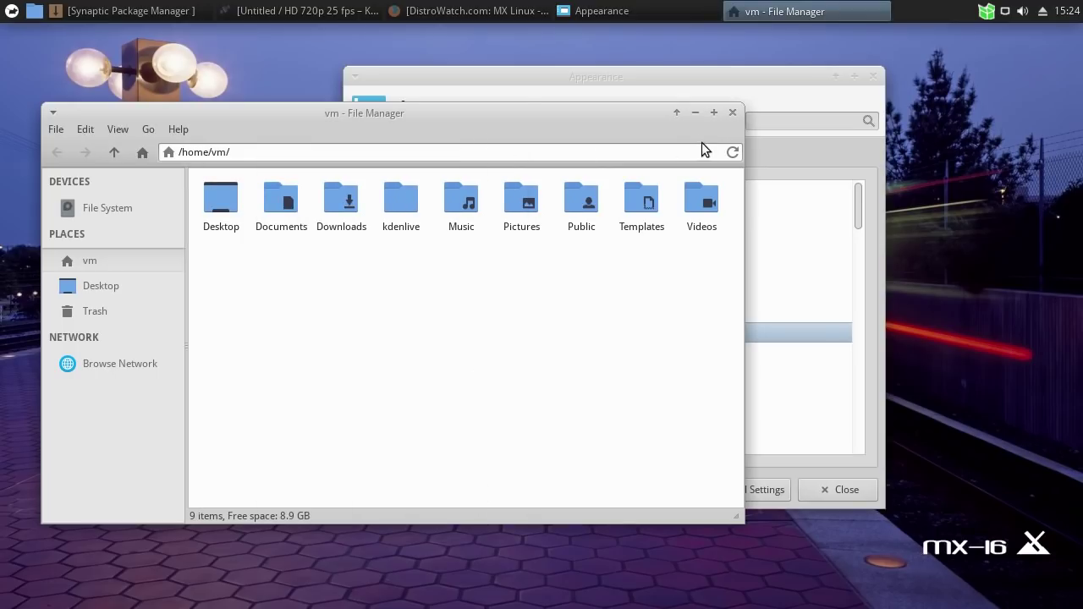
drag(659, 116, 659, 154)
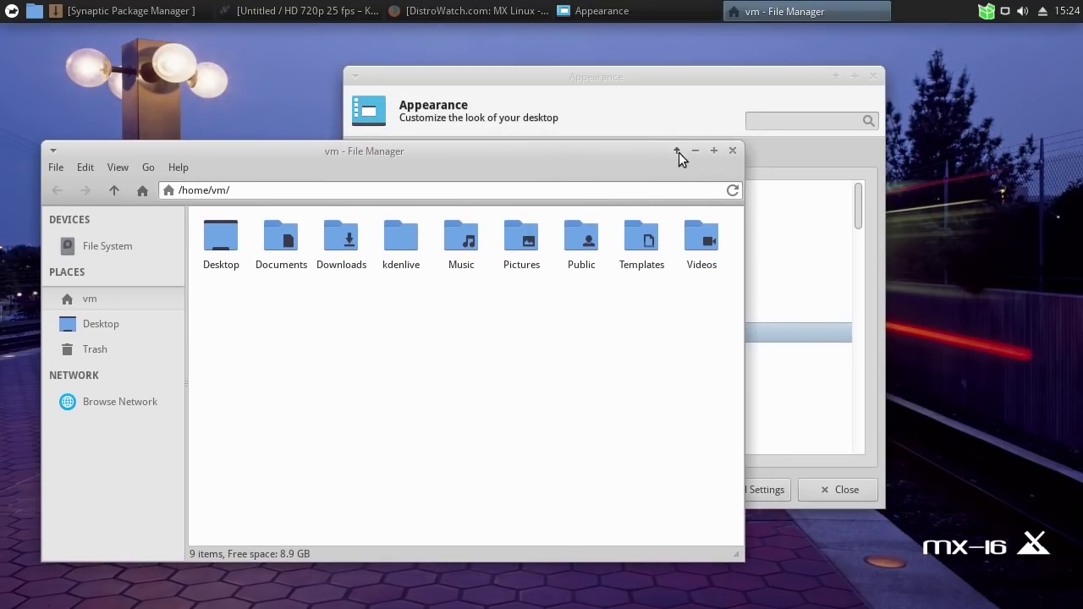
click(733, 151)
Step: Move the Appearance window aside, browse all categories of the Settings manager from Personal to Other, and close the manager
drag(665, 74, 800, 53)
click(11, 11)
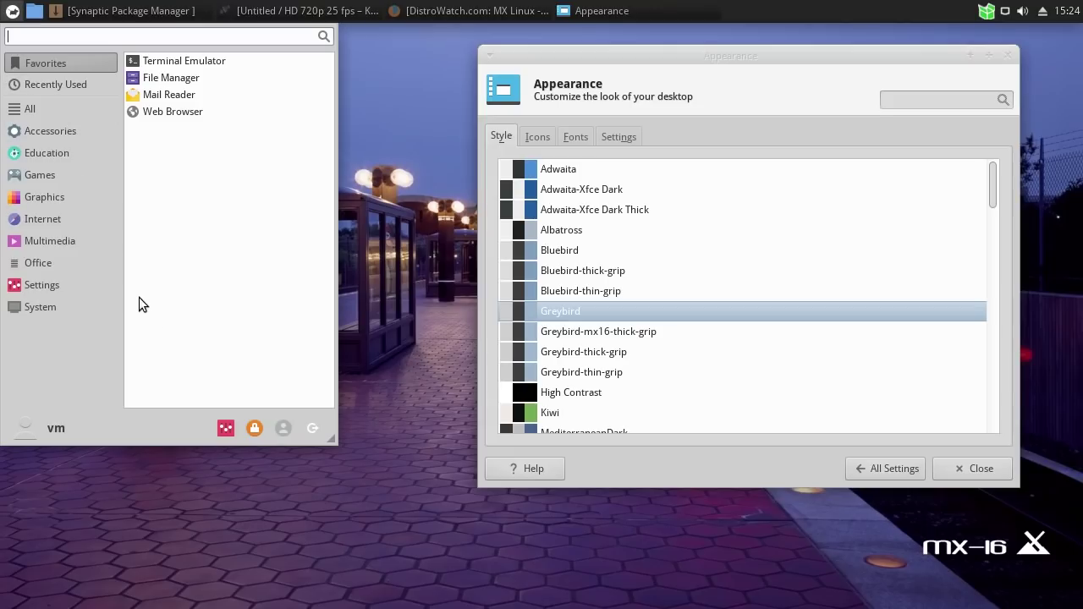
click(225, 429)
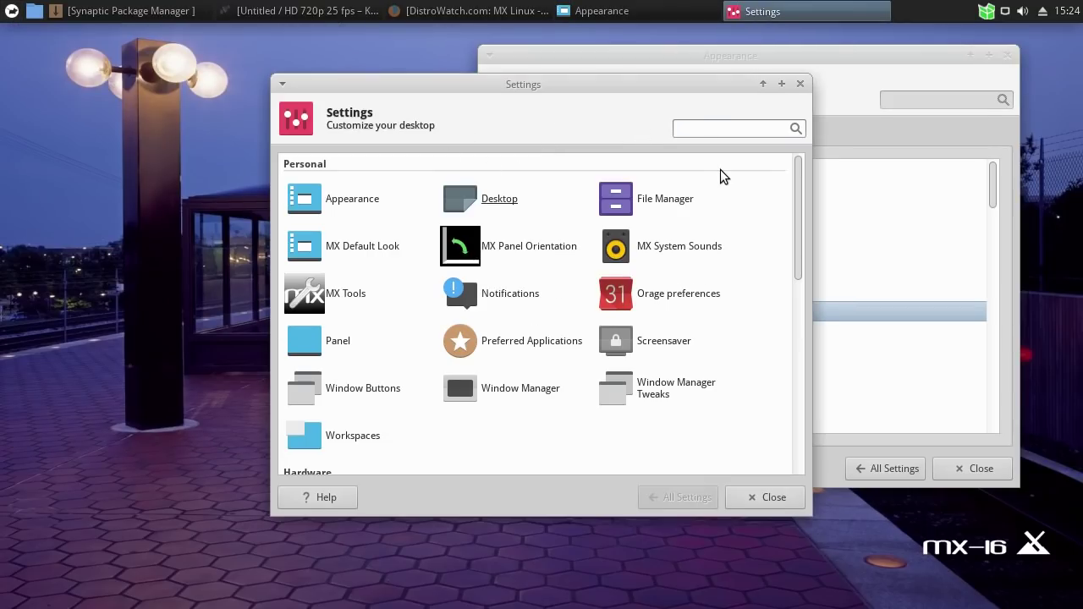
scroll(797, 354, down, 8)
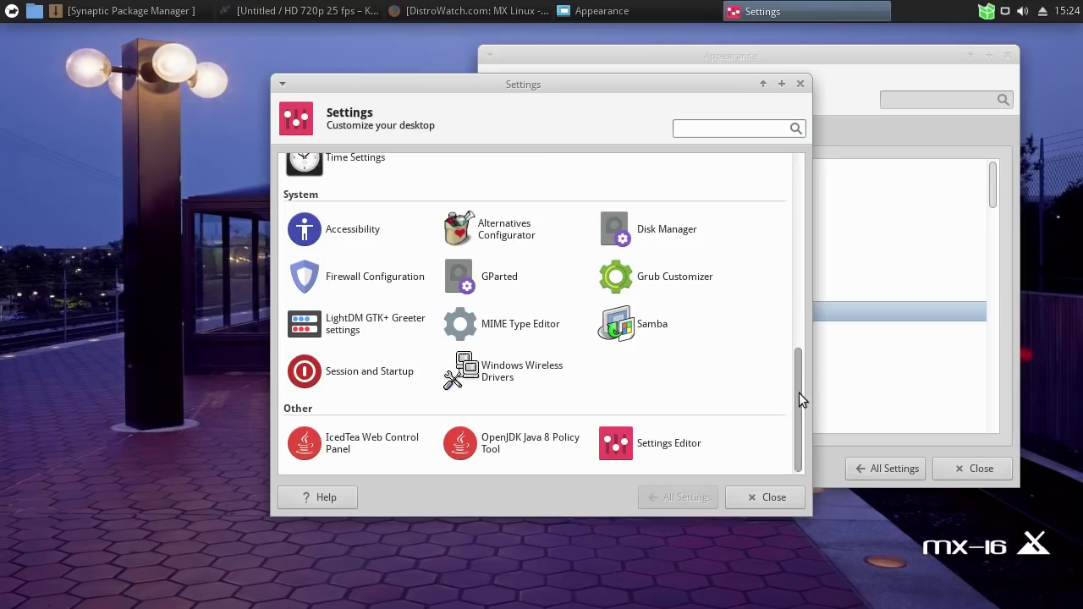
drag(799, 394, 793, 366)
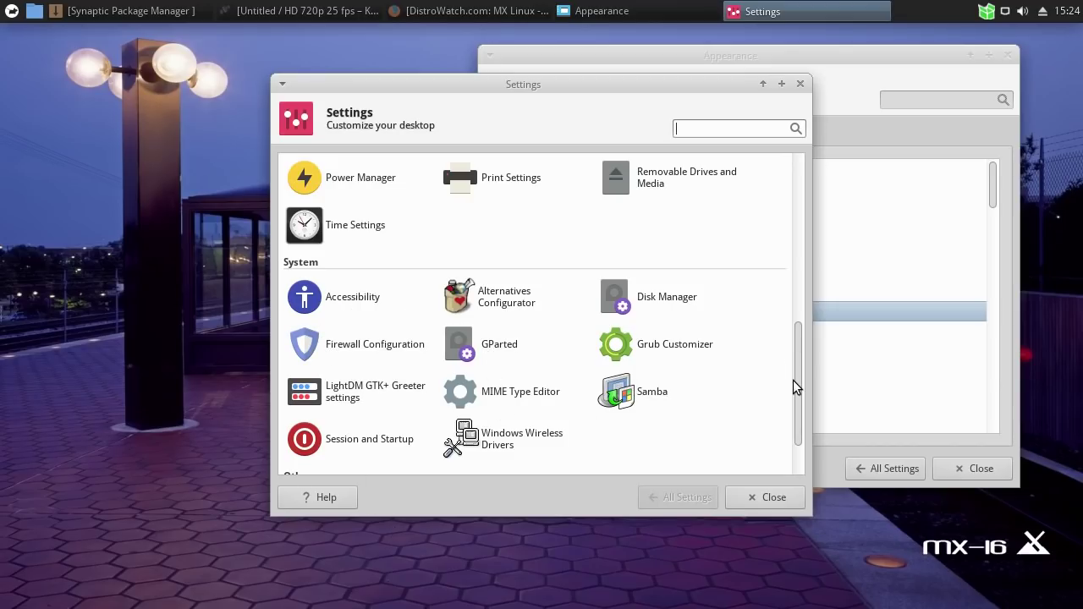
scroll(793, 381, down, 2)
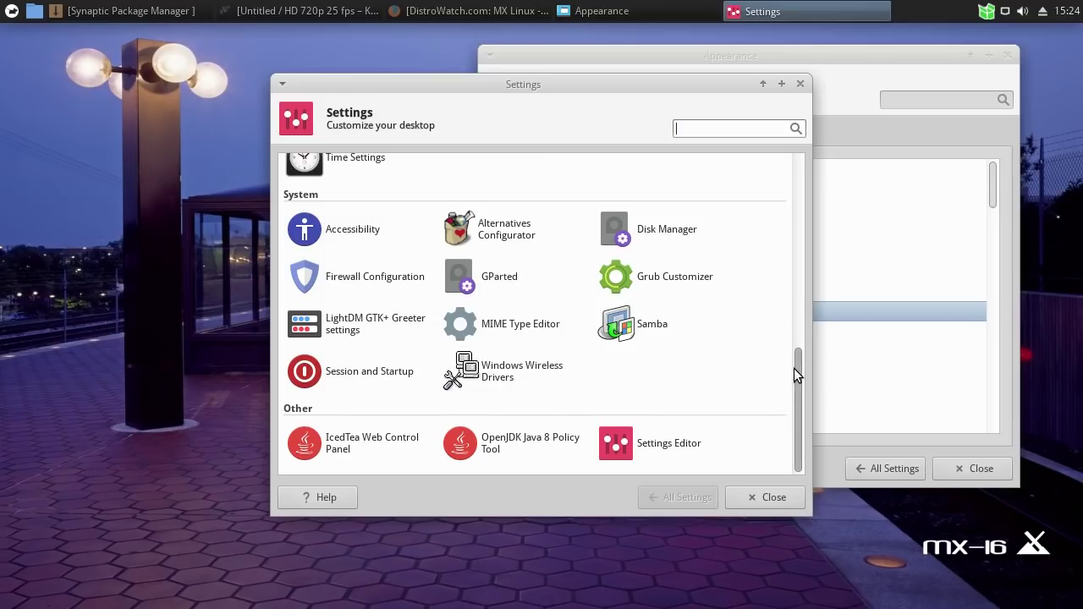
drag(793, 368, 775, 162)
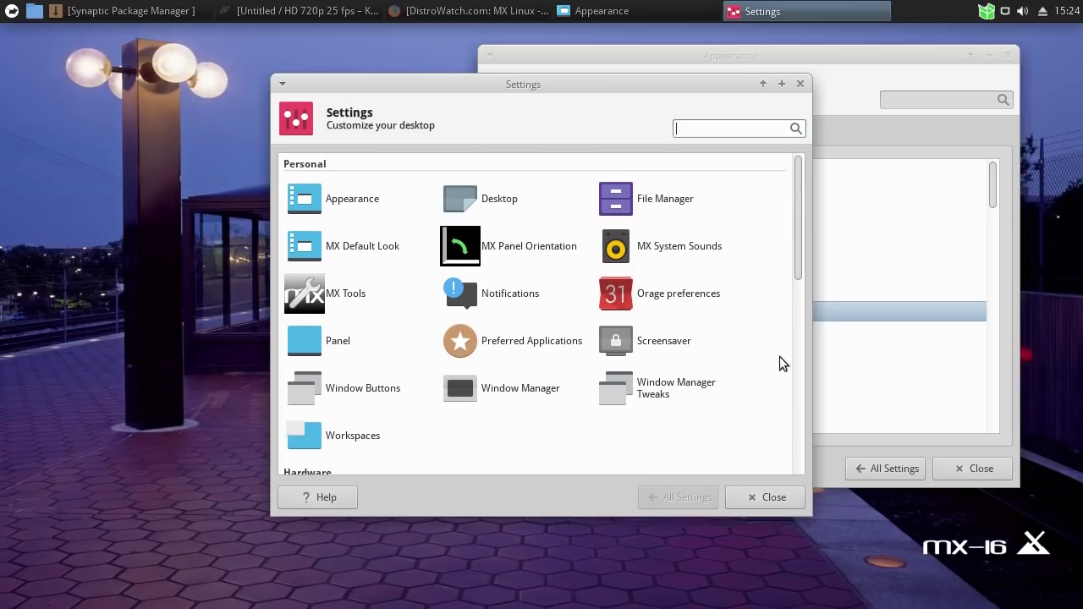
drag(798, 254, 802, 483)
click(787, 498)
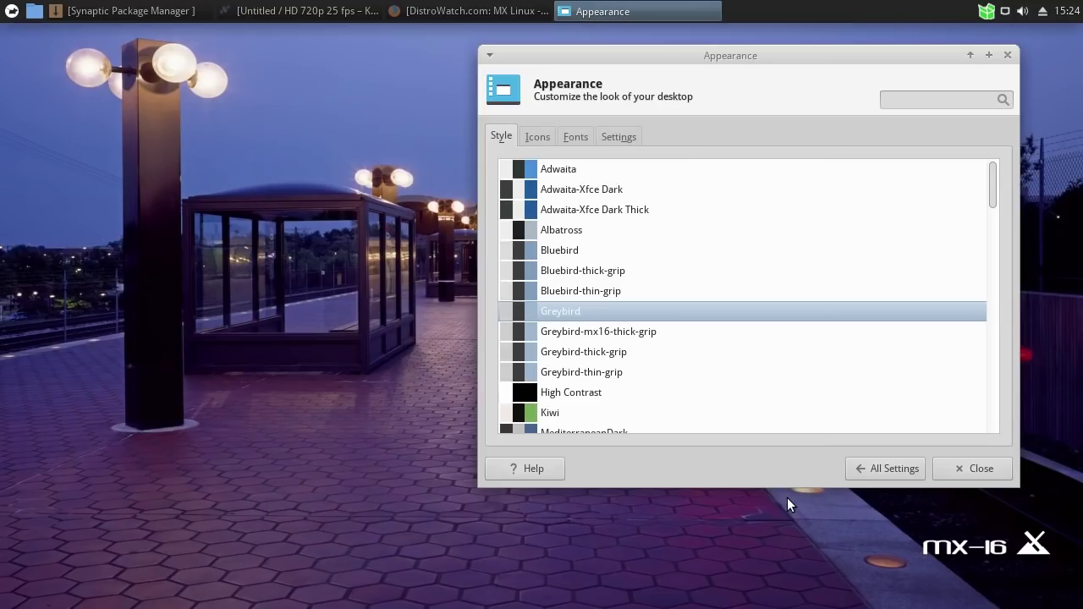
Step: Search the applications menu for "about" and close the menu without launching anything
click(12, 11)
text(about)
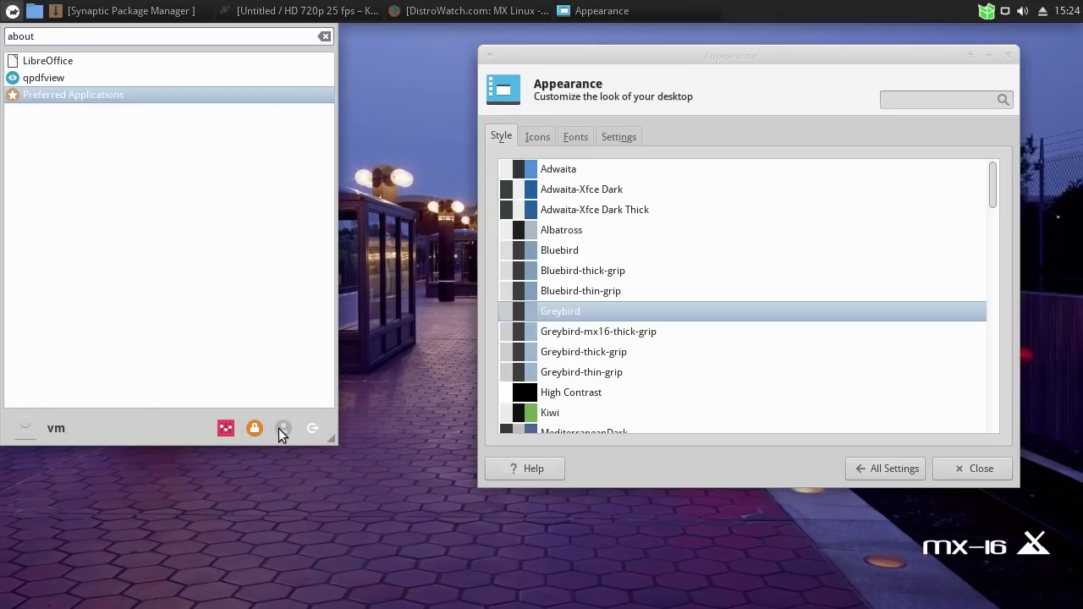
click(381, 289)
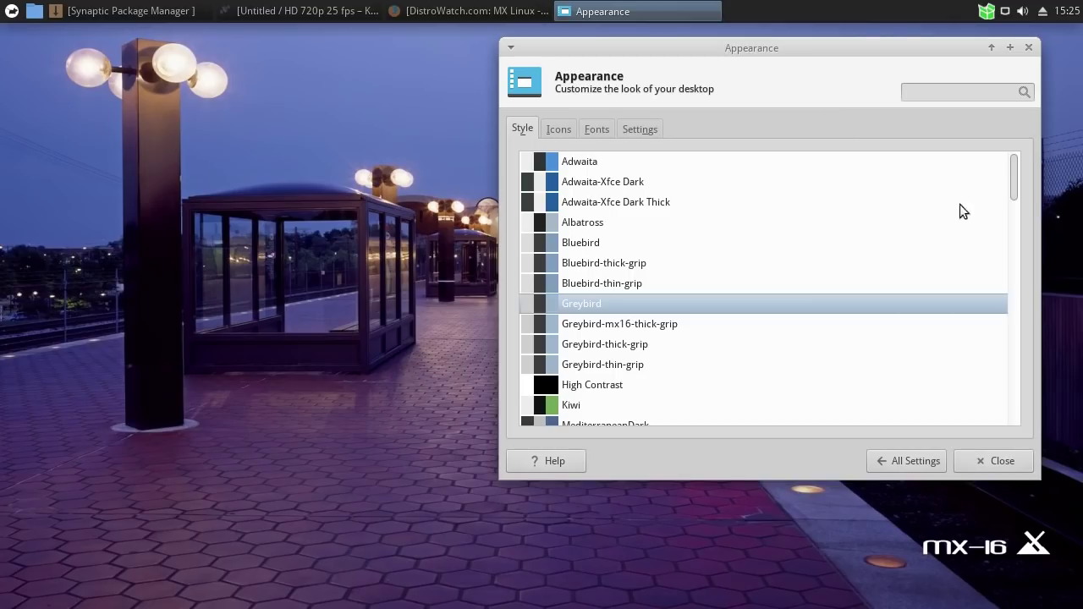
Step: Review the Icons, Fonts and Settings pages of the Appearance settings, returning to Fonts
click(558, 130)
click(595, 128)
click(627, 129)
click(601, 127)
Step: Browse the font families available for the default font, cancel the selection and close the Appearance settings
click(640, 180)
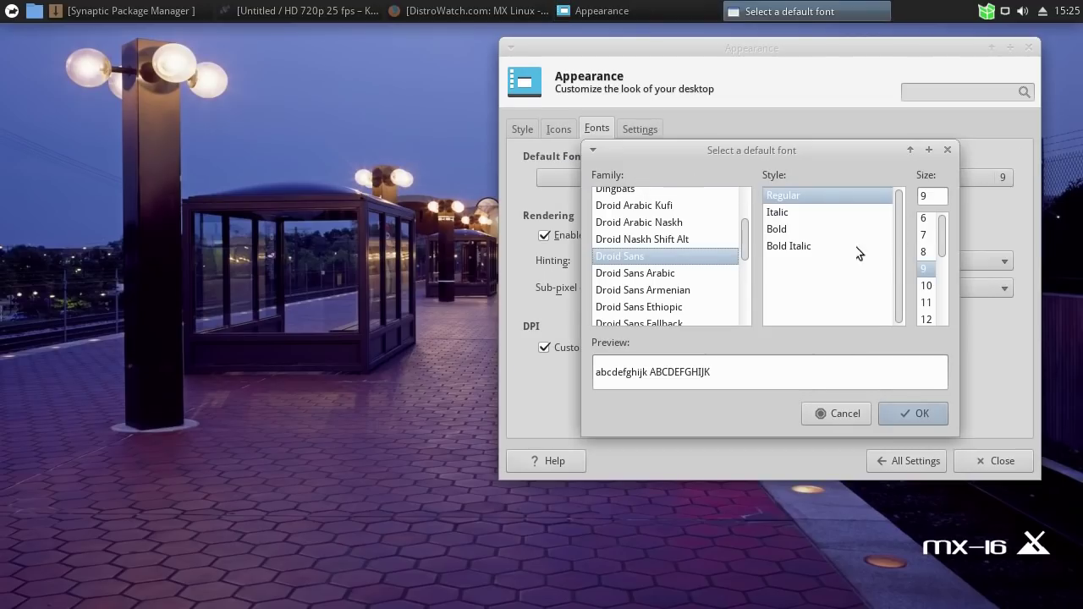
drag(741, 242, 750, 200)
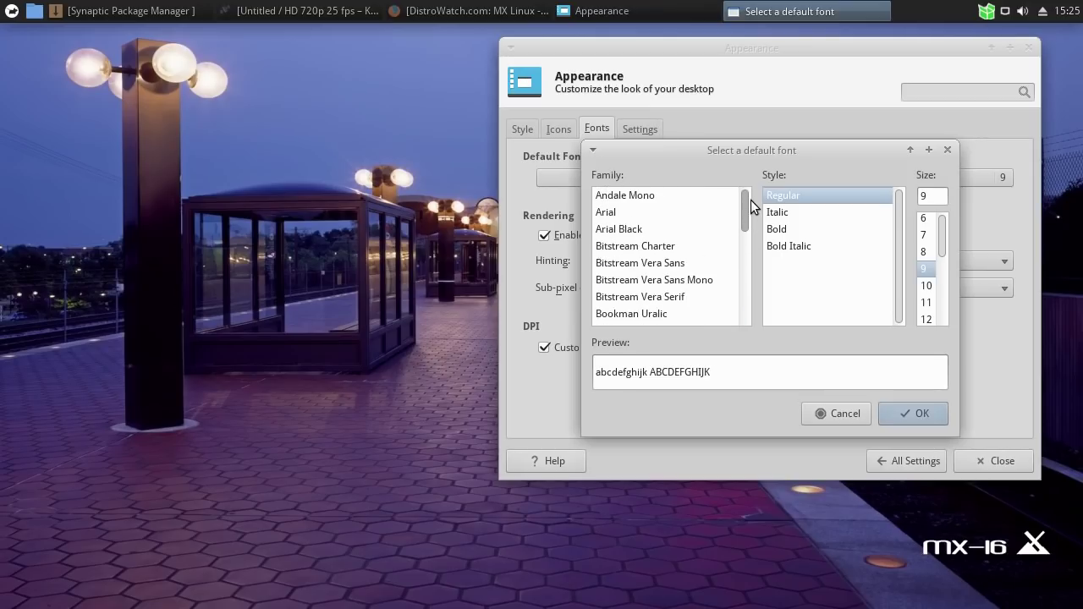
click(834, 415)
click(999, 461)
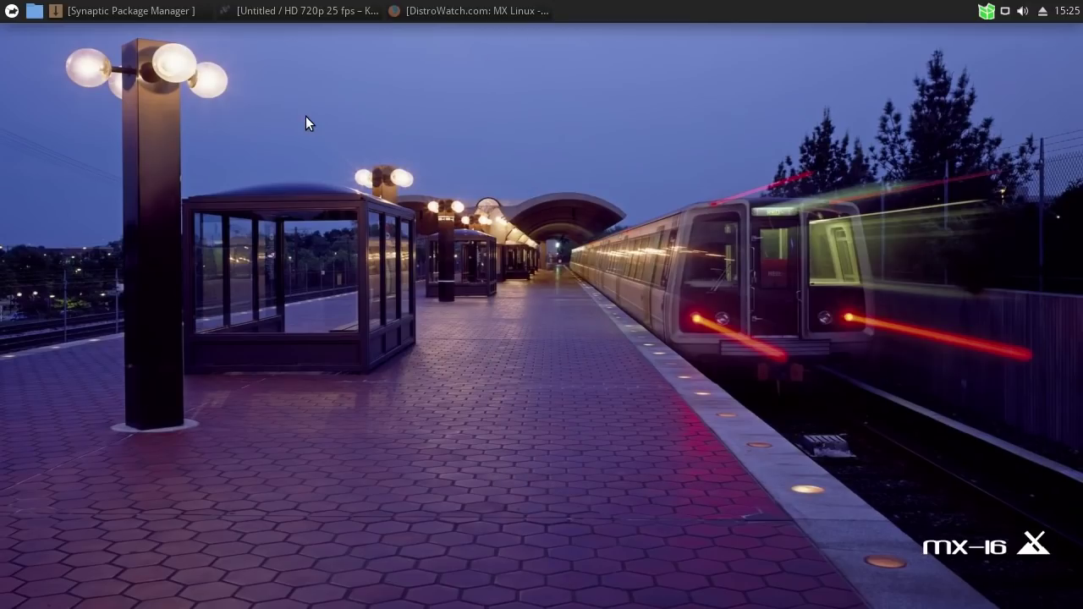
Step: Bring back and close Kdenlive, and do the same with Synaptic Package Manager after toggling its maximized state
click(306, 19)
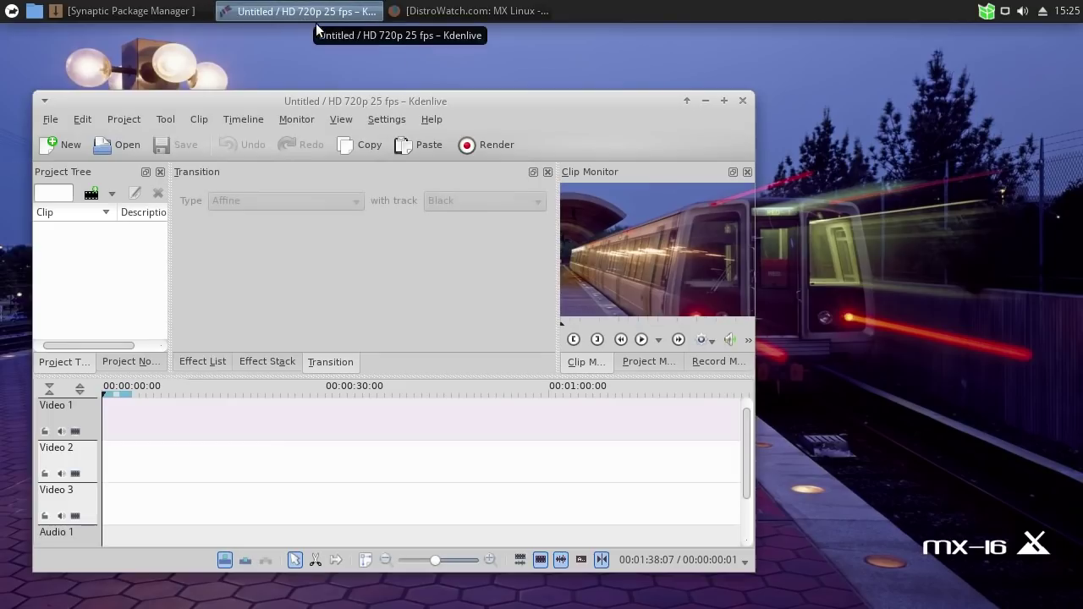
click(742, 100)
click(129, 16)
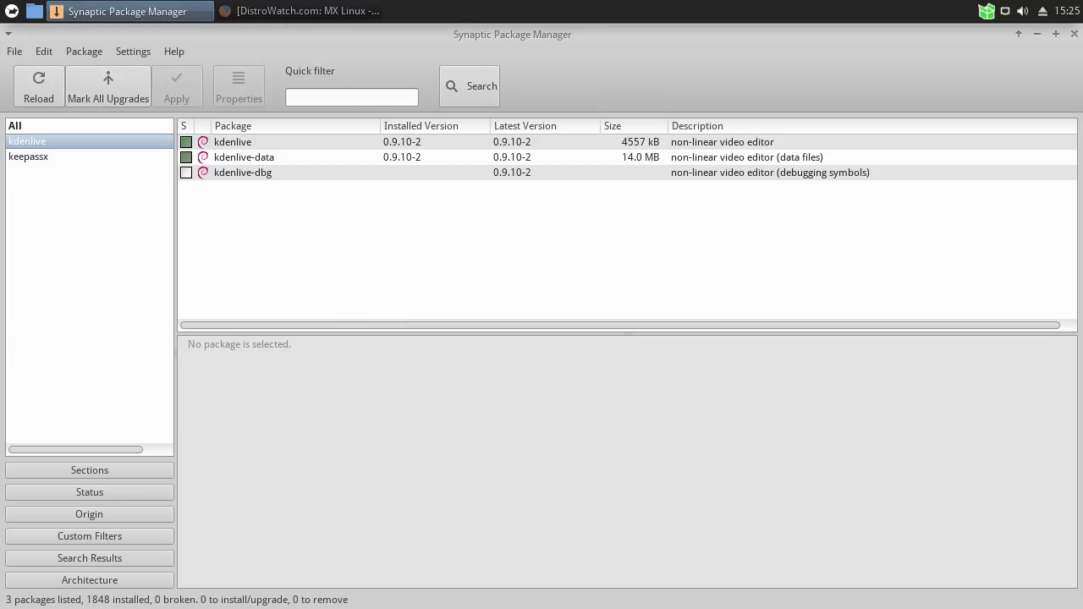
click(1055, 34)
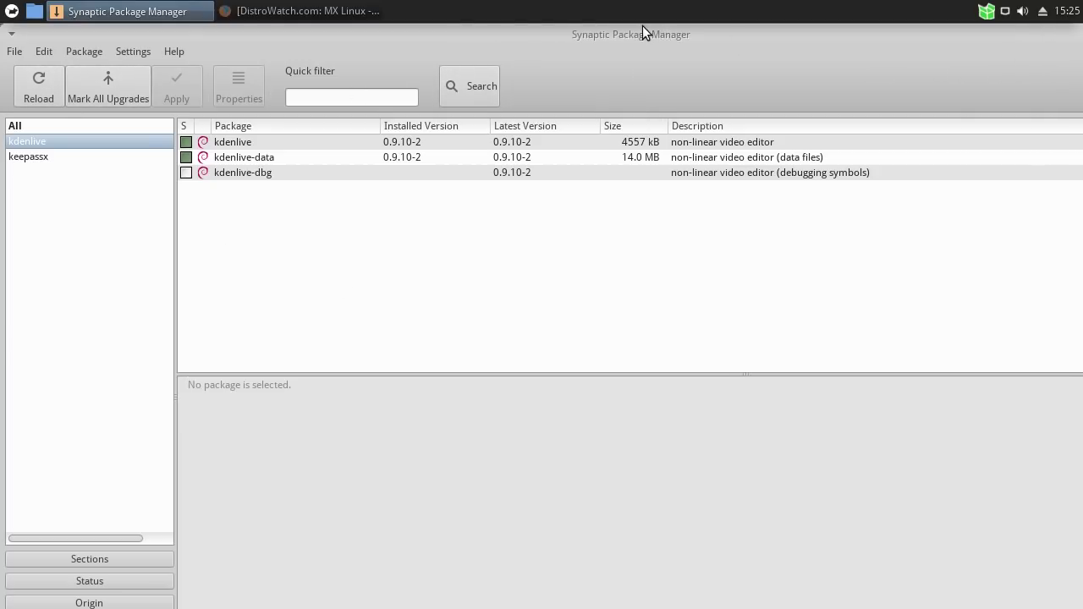
double_click(656, 31)
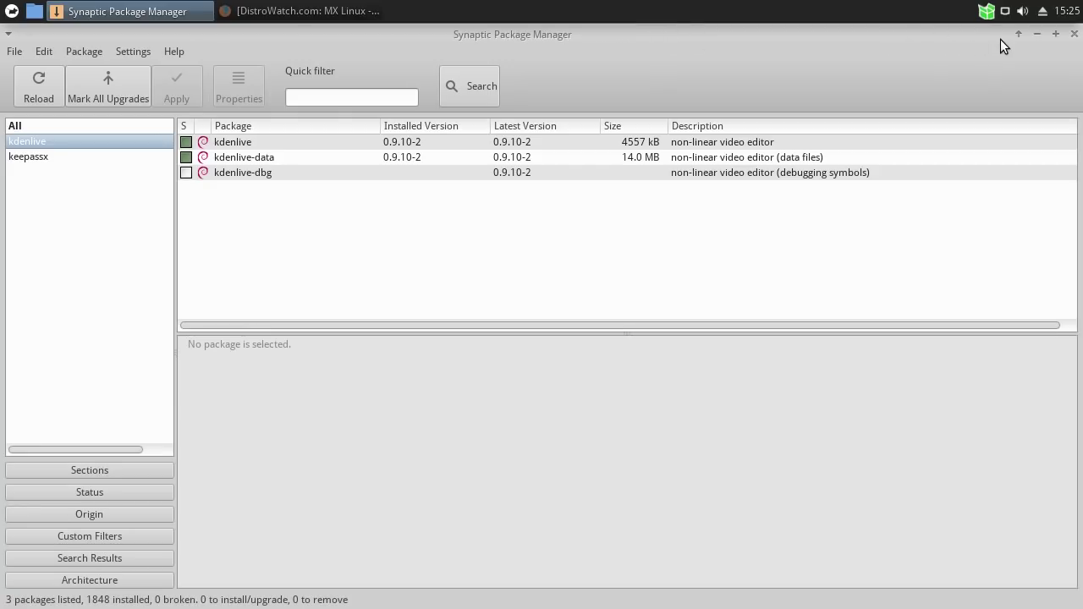
click(1073, 36)
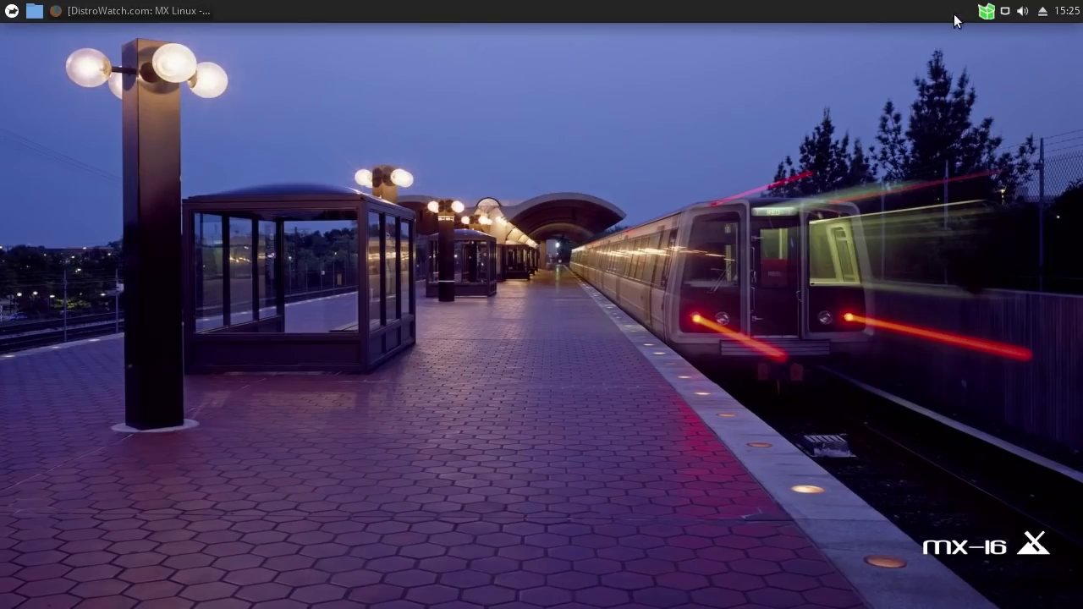
Step: Open the MX Apt Notifier preview of the packages affected by apt-get dist-upgrade
click(987, 15)
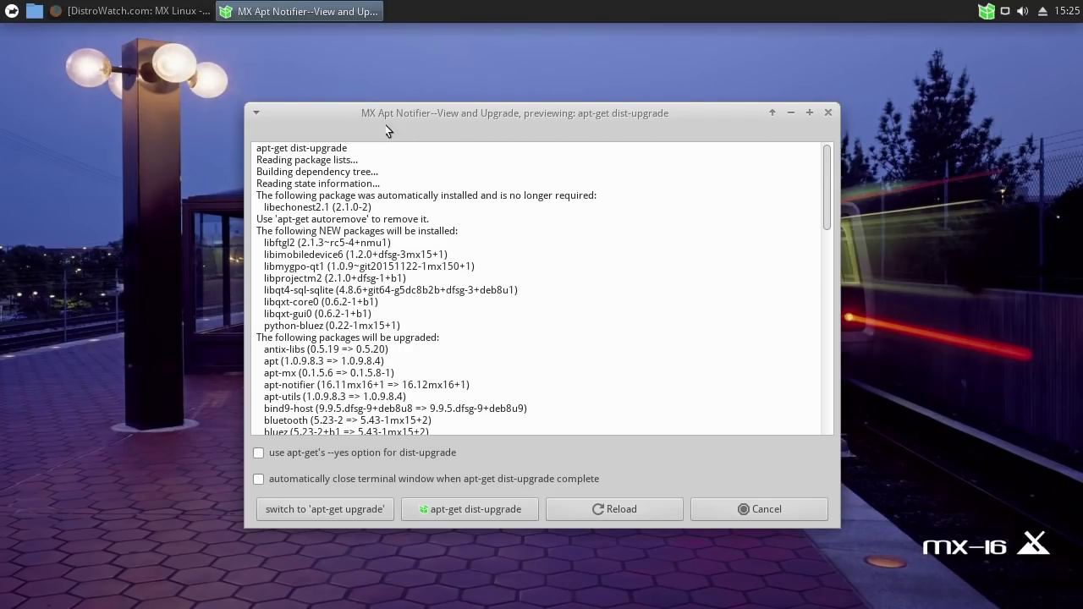
Step: Cancel the dist-upgrade preview and open a terminal, placing its window nearer the middle of the desktop
mouse_move(824, 172)
mouse_down()
mouse_move(836, 299)
mouse_move(831, 401)
mouse_move(809, 163)
mouse_up()
click(765, 509)
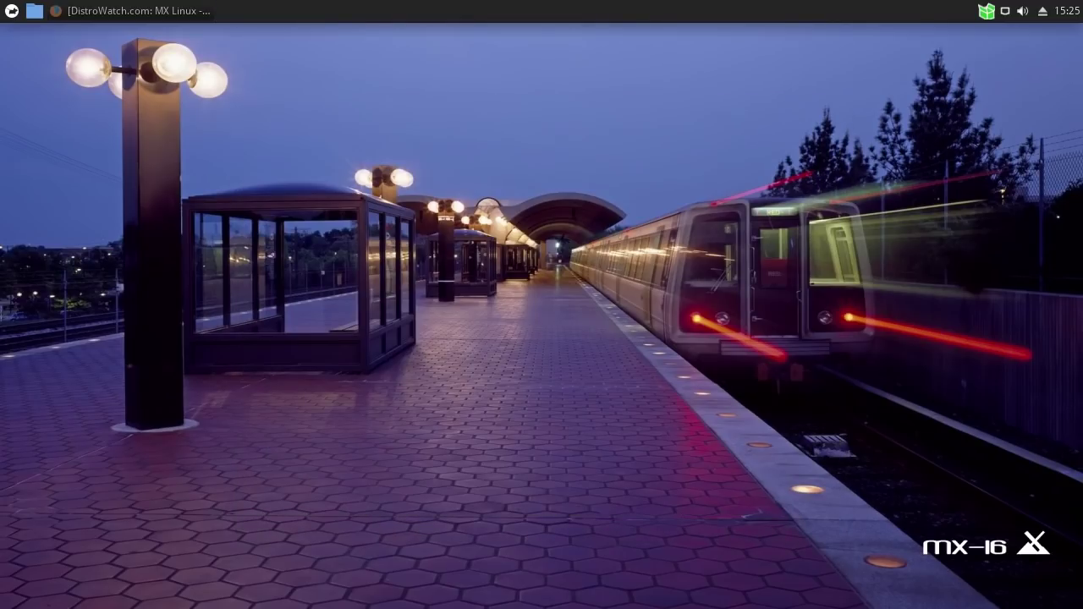
click(12, 11)
click(174, 66)
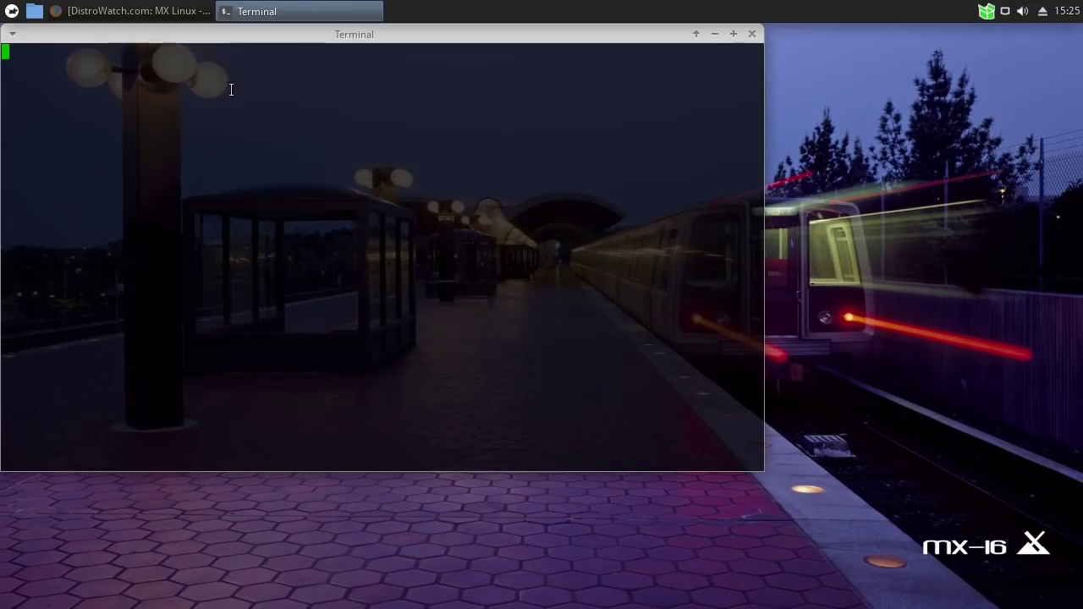
drag(364, 35, 496, 64)
key(Return)
key(Return)
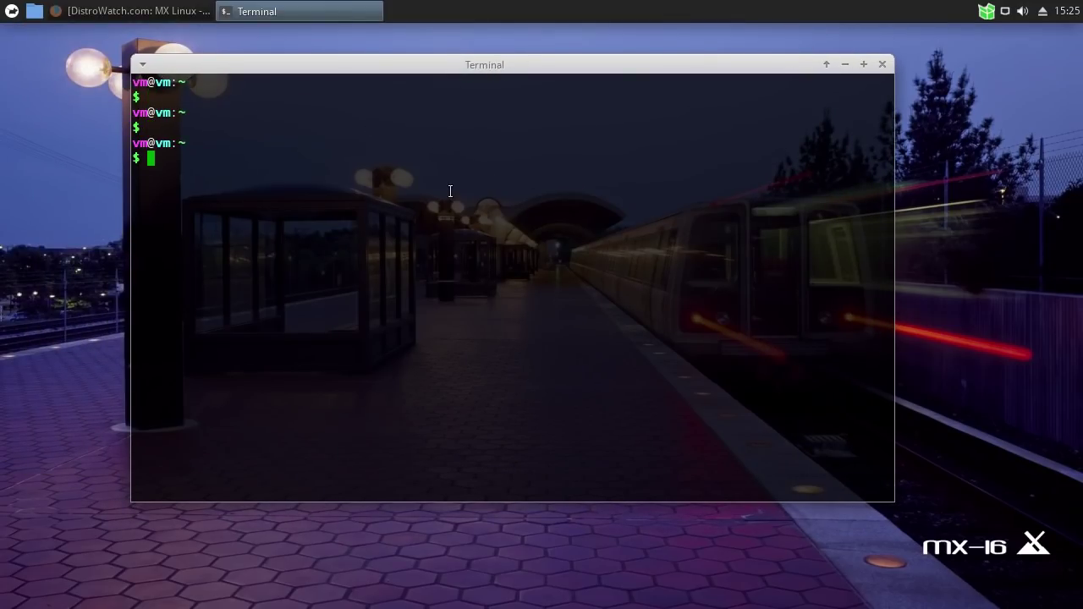
Step: Run sudo apt-get upgrade with the account password, decline the upgrade with n and close the terminal
text(sudo apt-get upgrade)
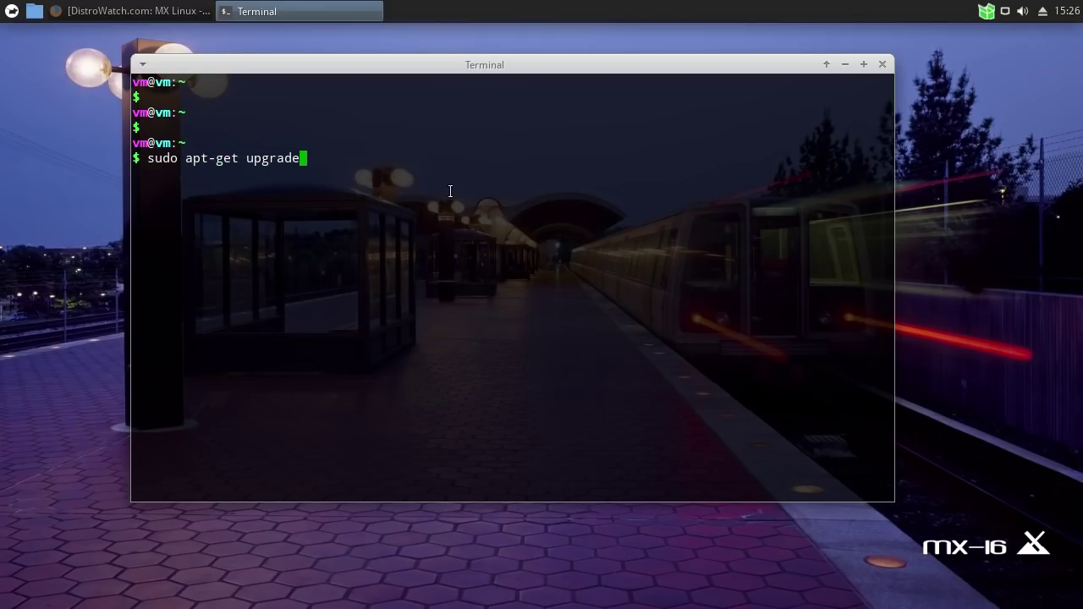
key(Return)
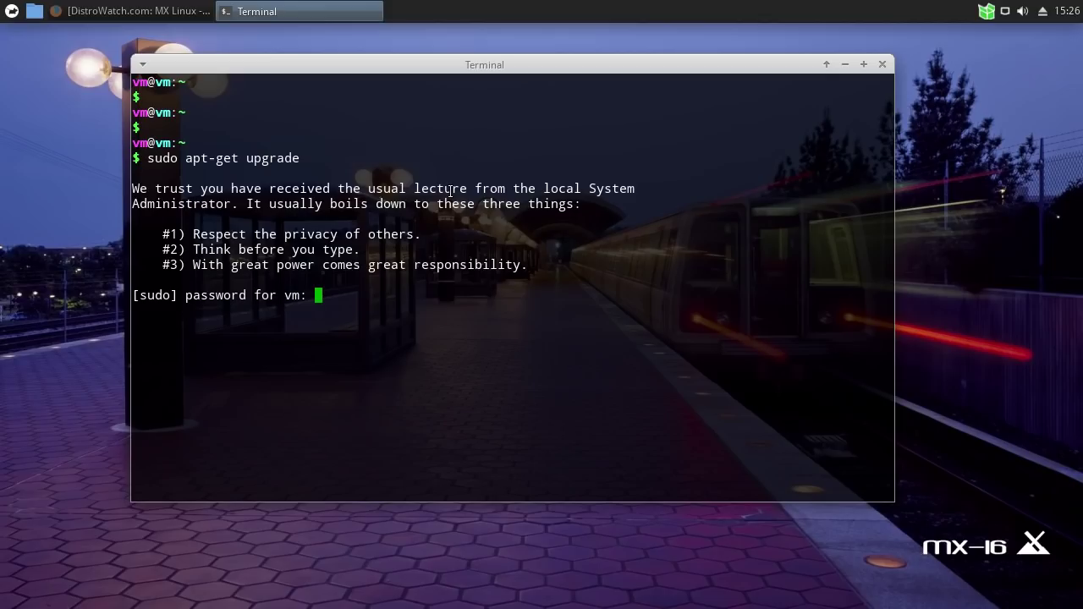
key(Return)
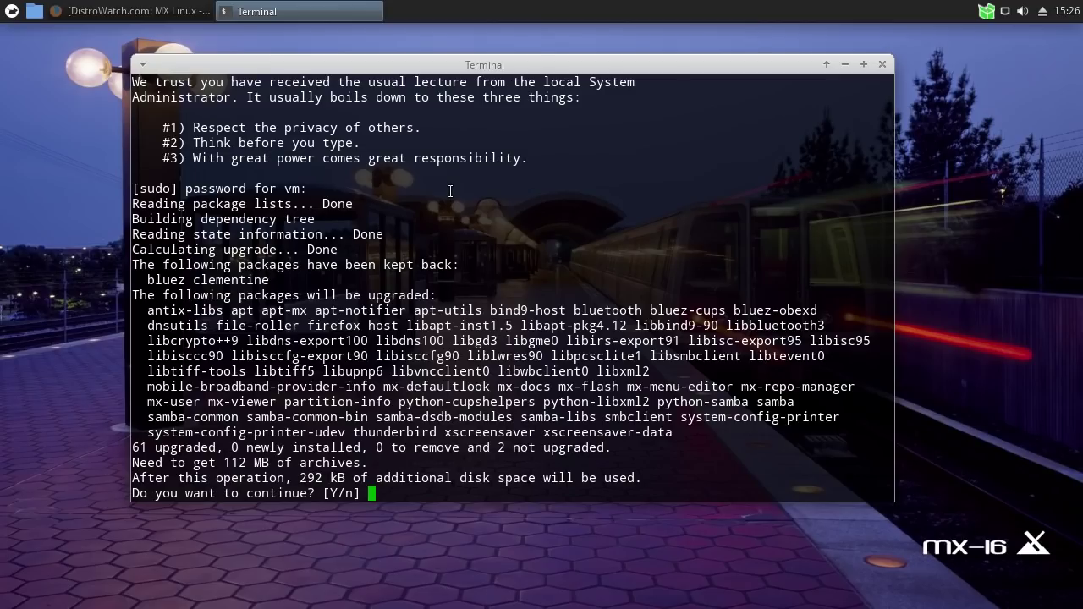
text(n)
key(Return)
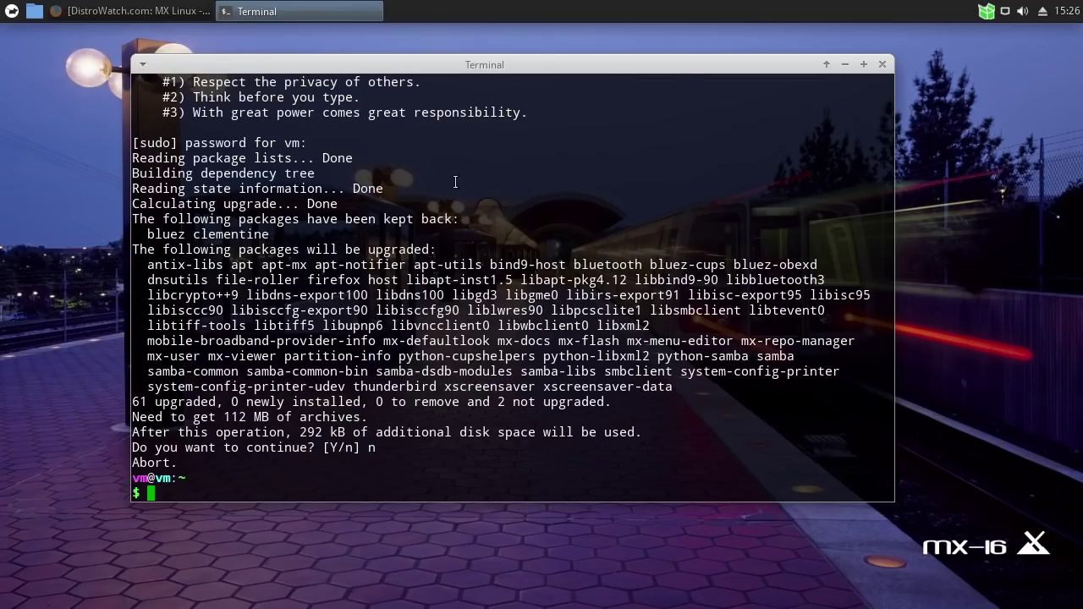
drag(796, 62, 829, 61)
click(915, 62)
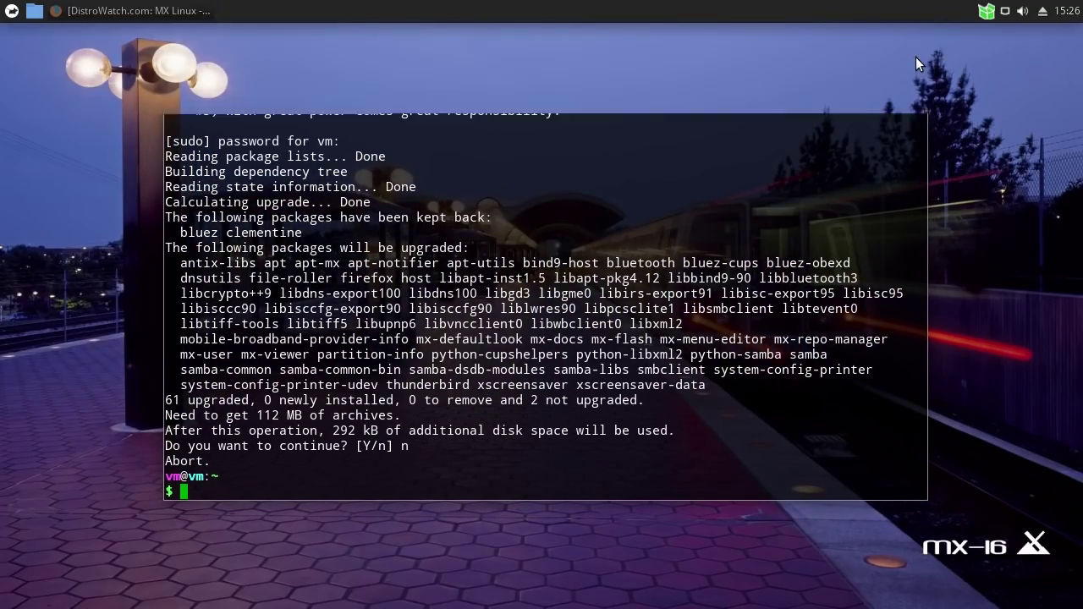
Step: Reopen the Apt Notifier dist-upgrade preview, read the package list to its end, cancel it and dismiss the notifier's option list
click(988, 11)
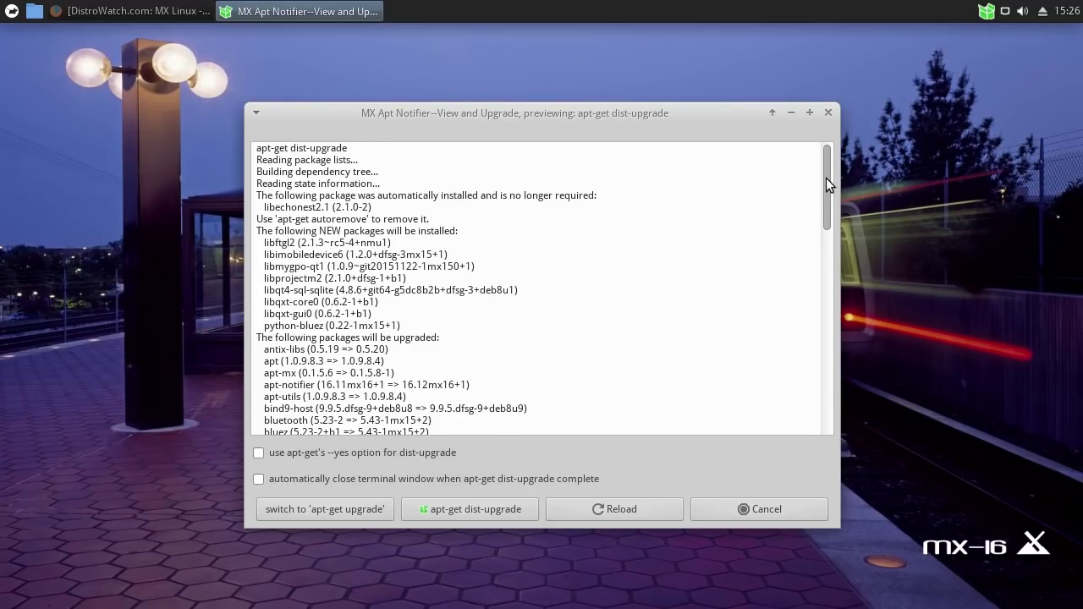
drag(827, 184, 833, 419)
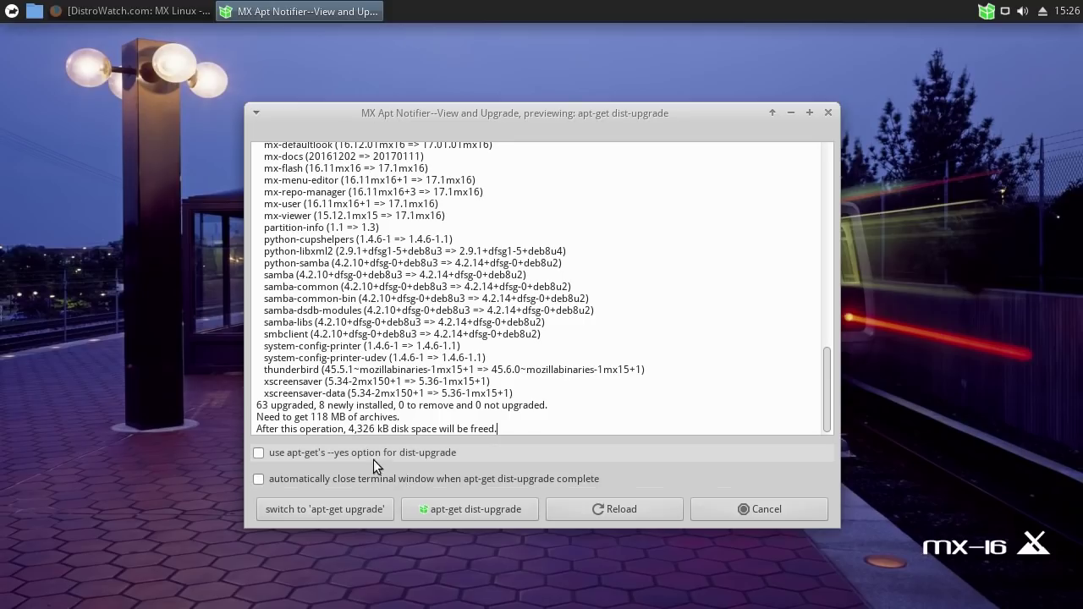
click(808, 507)
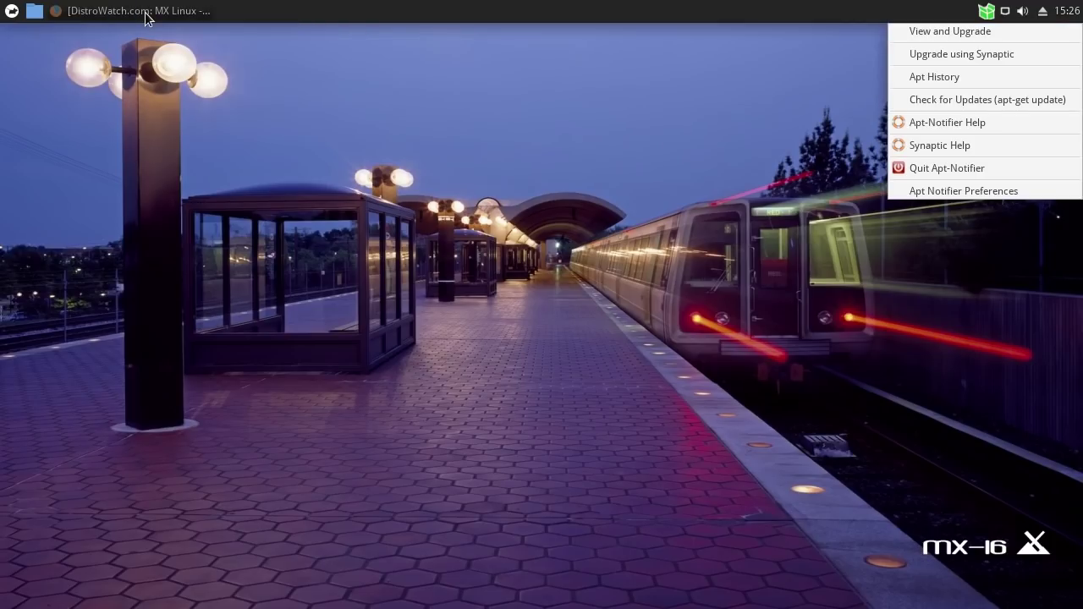
click(297, 114)
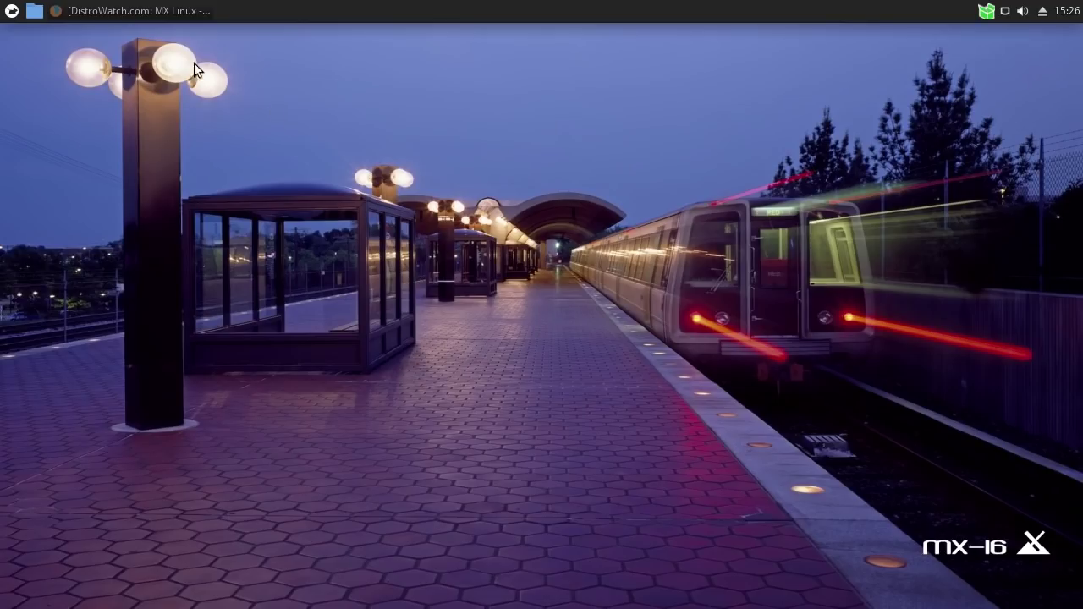
Step: Switch to Firefox on the DistroWatch page for MX Linux, moving its window out of the maximized state and maximizing it again
click(180, 11)
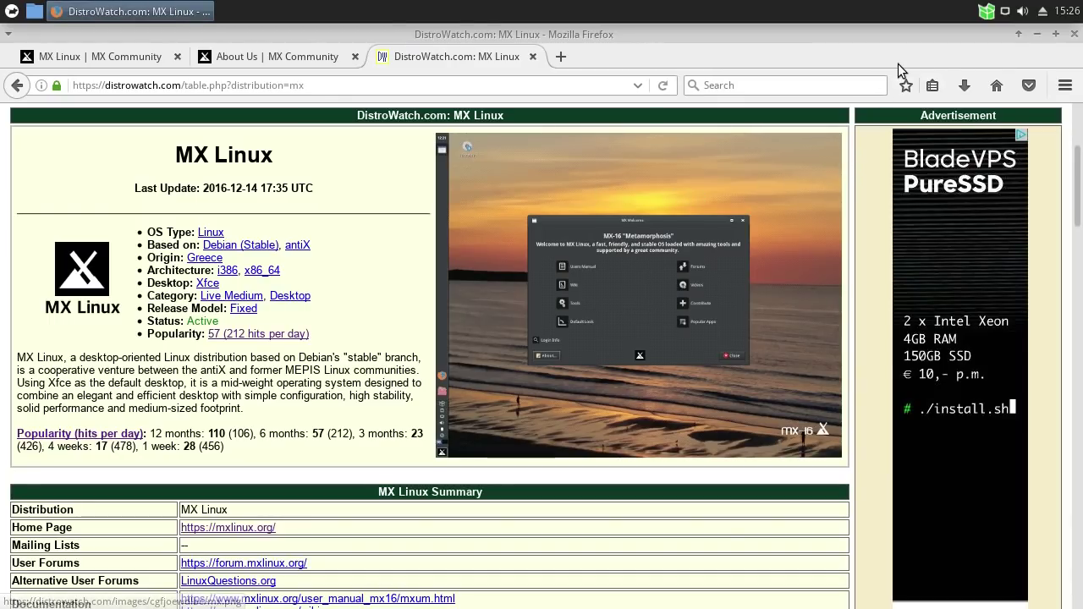
drag(797, 30, 810, 49)
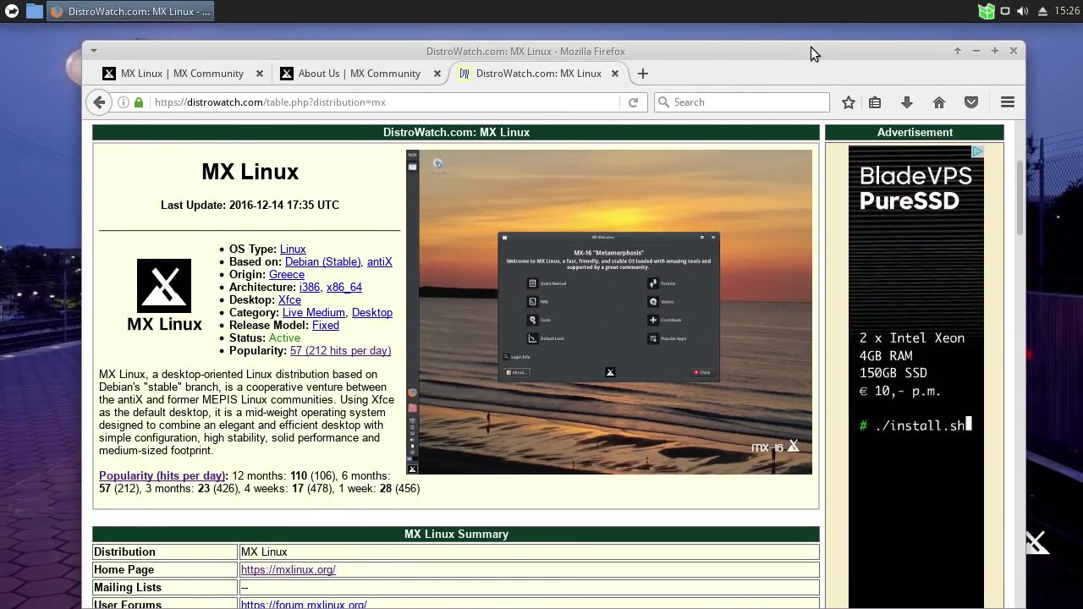
click(995, 51)
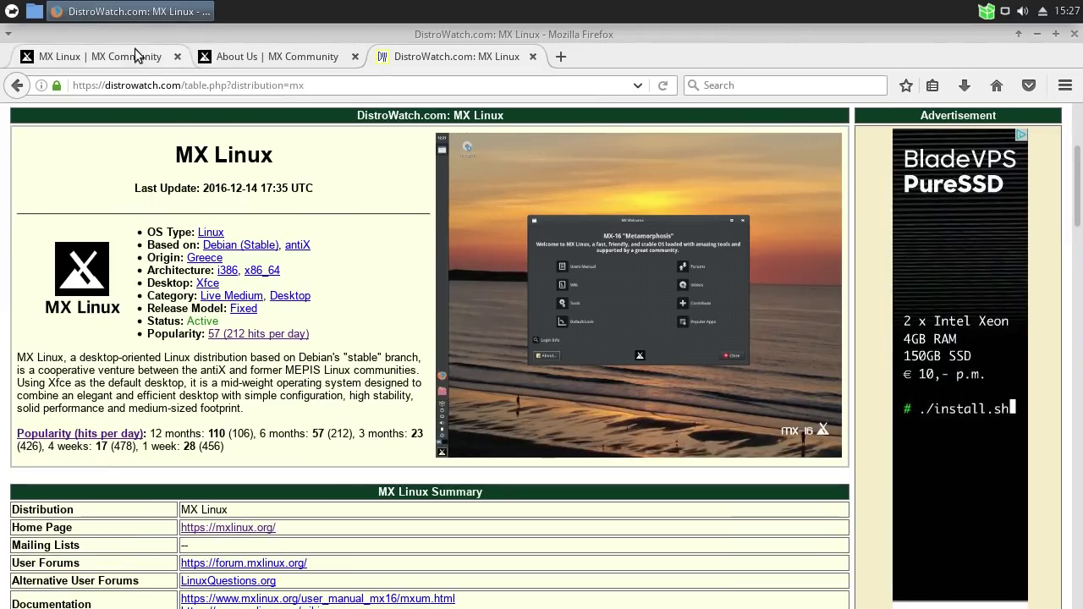
Step: Look over the MX Linux home page on mxlinux.org and return to its beginning
click(136, 55)
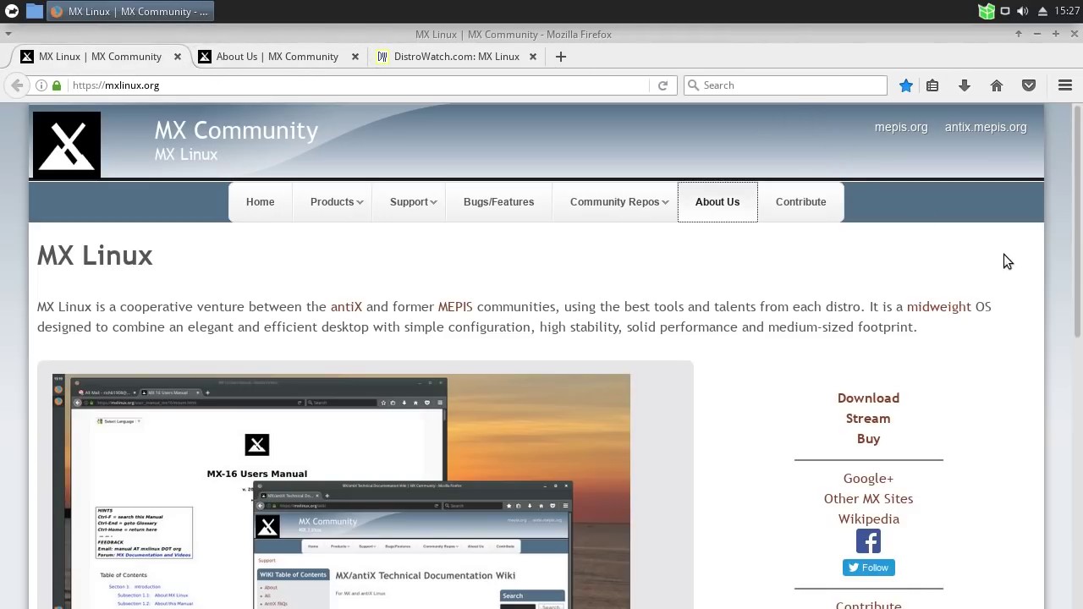
scroll(1068, 254, down, 2)
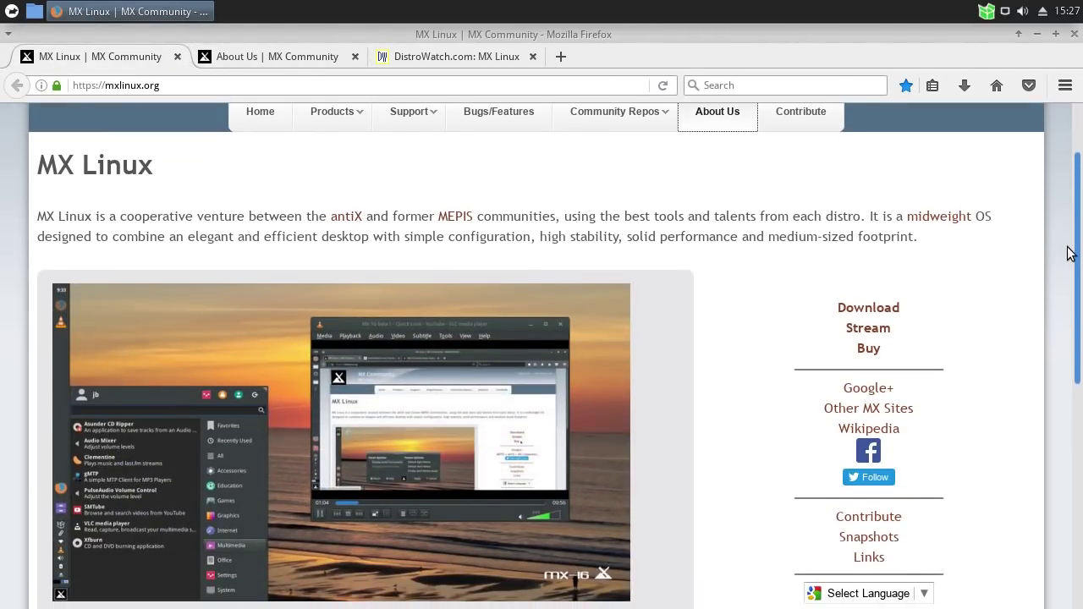
scroll(1067, 253, down, 1)
scroll(1068, 262, up, 1)
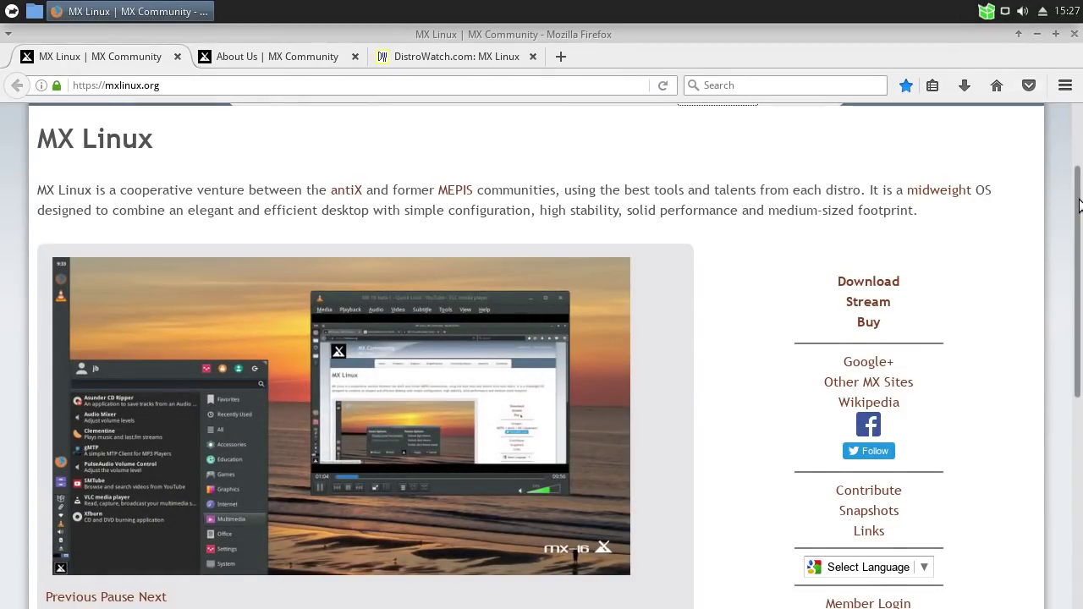
scroll(1069, 199, up, 1)
drag(1070, 193, 1070, 135)
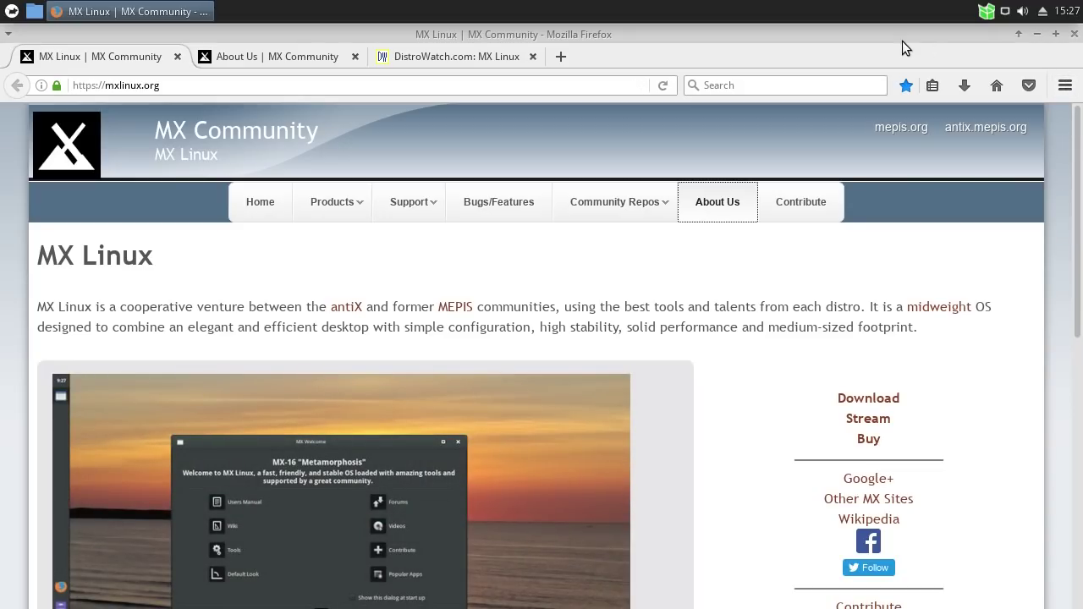
Step: Revisit the About Us and DistroWatch pages, return to the MX Linux home page and minimize Firefox
click(311, 57)
click(453, 56)
click(106, 60)
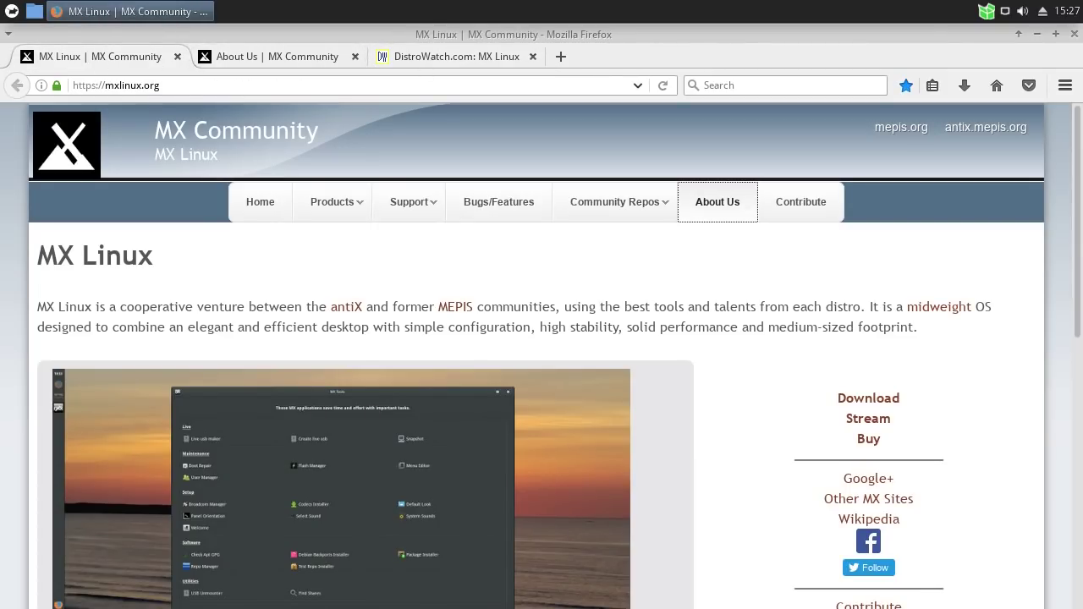
click(1039, 34)
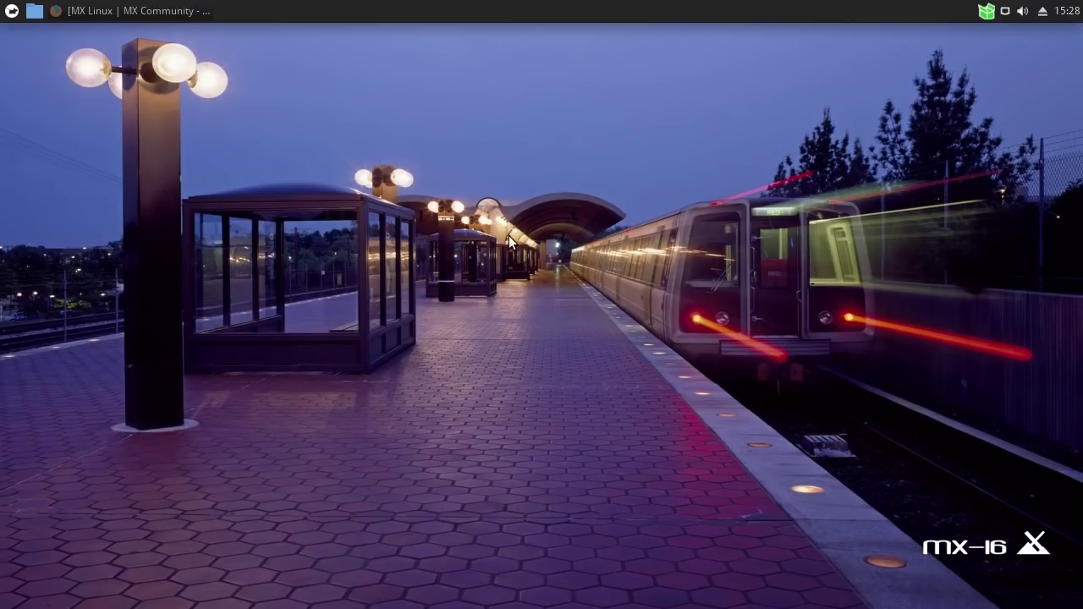
Step: Bring Firefox back on the MX Linux home page and minimize it again
click(151, 12)
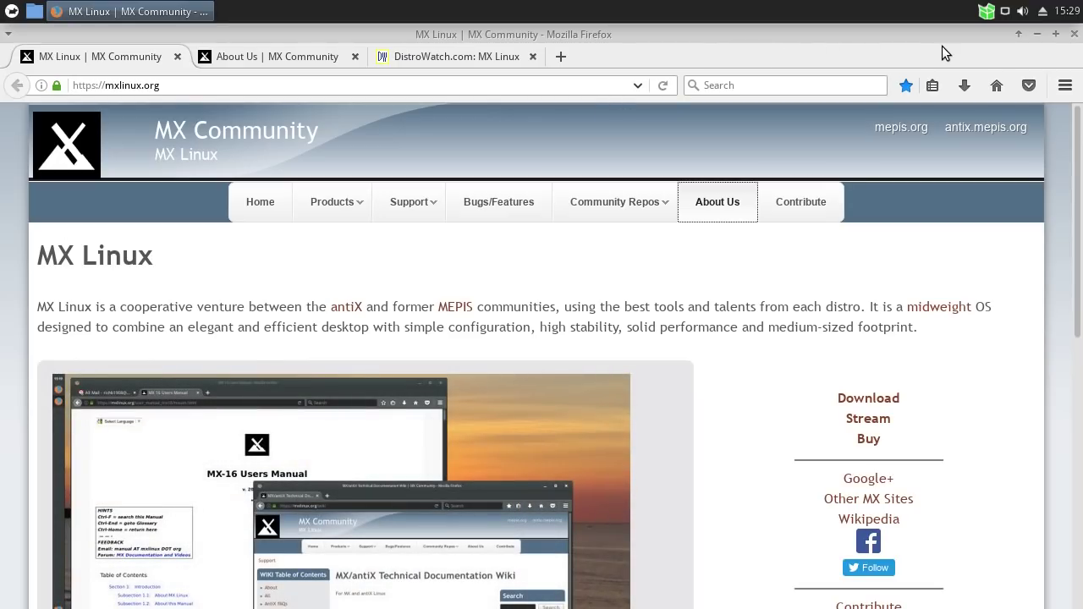
click(1037, 34)
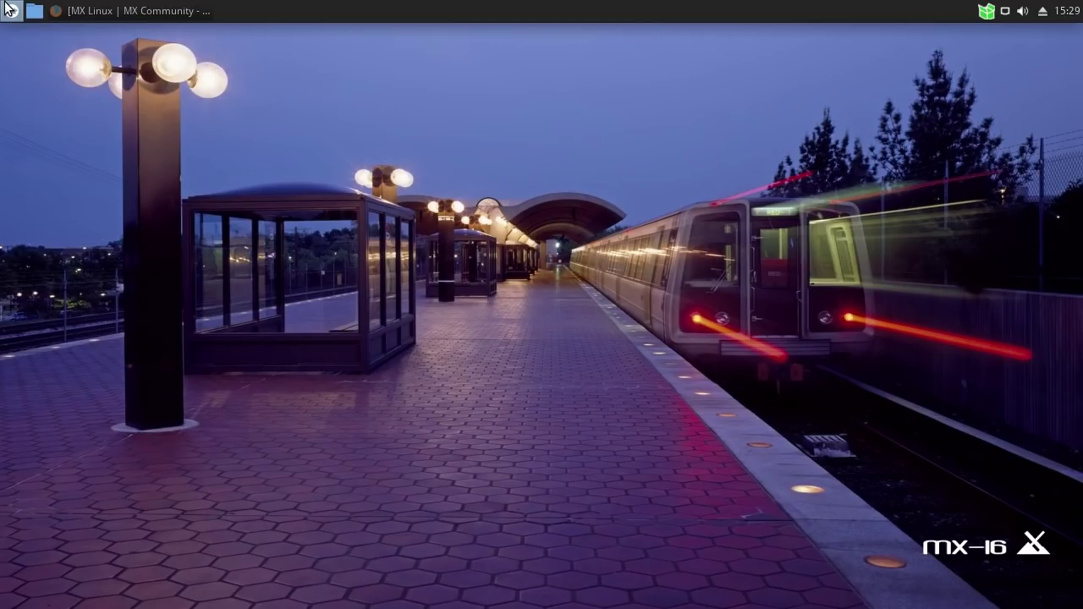
click(75, 13)
click(75, 13)
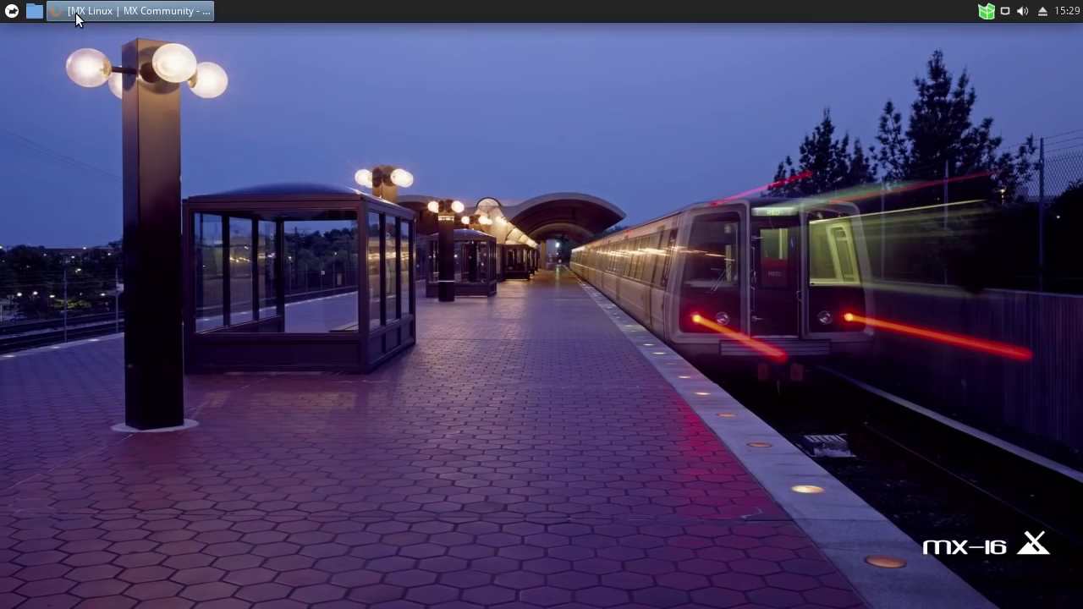
Step: Open the desktop Settings manager, and show and minimize the Firefox window over it
click(11, 11)
click(215, 428)
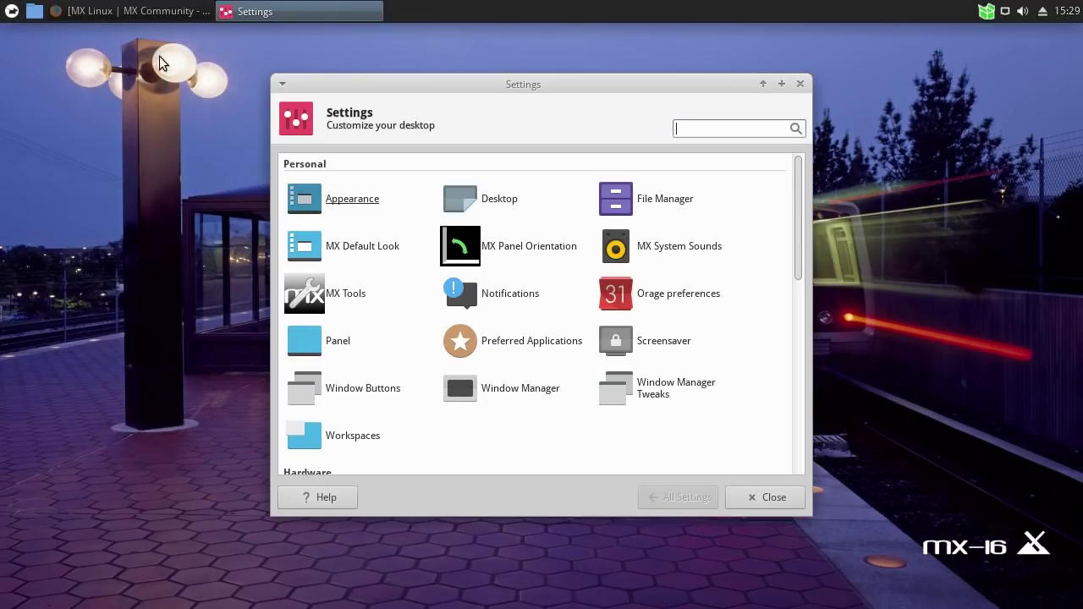
click(159, 11)
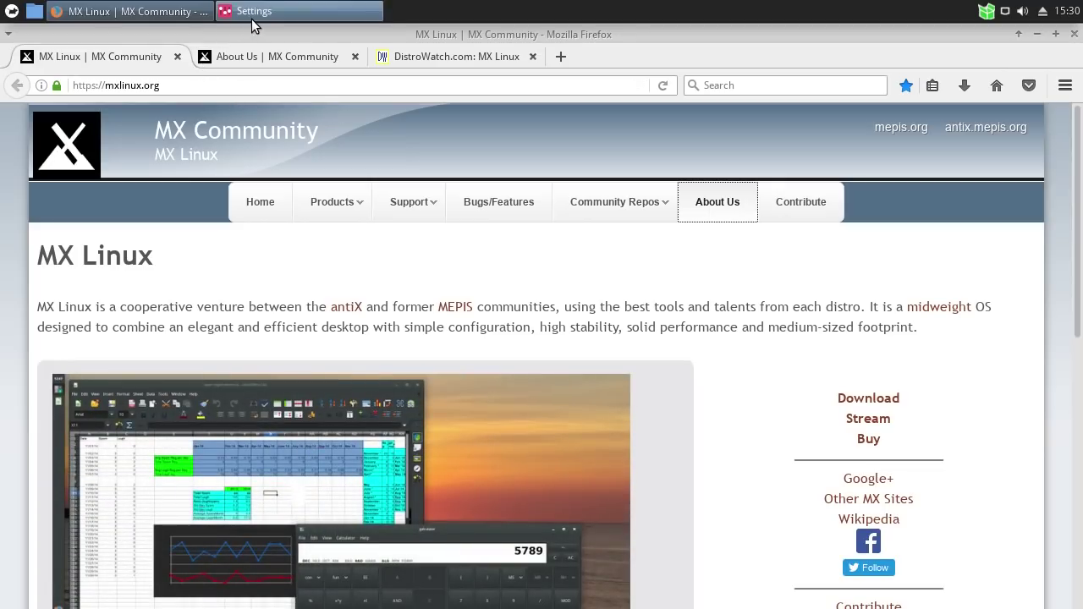
click(159, 12)
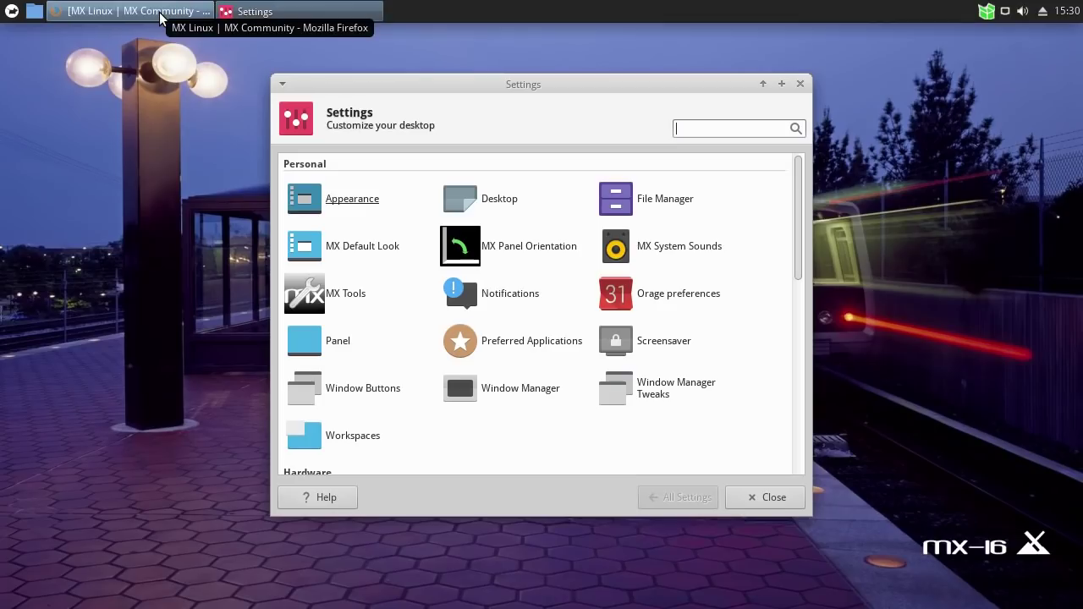
Step: Review the main panel and all-panels options in MX Panel Orientation and cancel without applying any
click(493, 252)
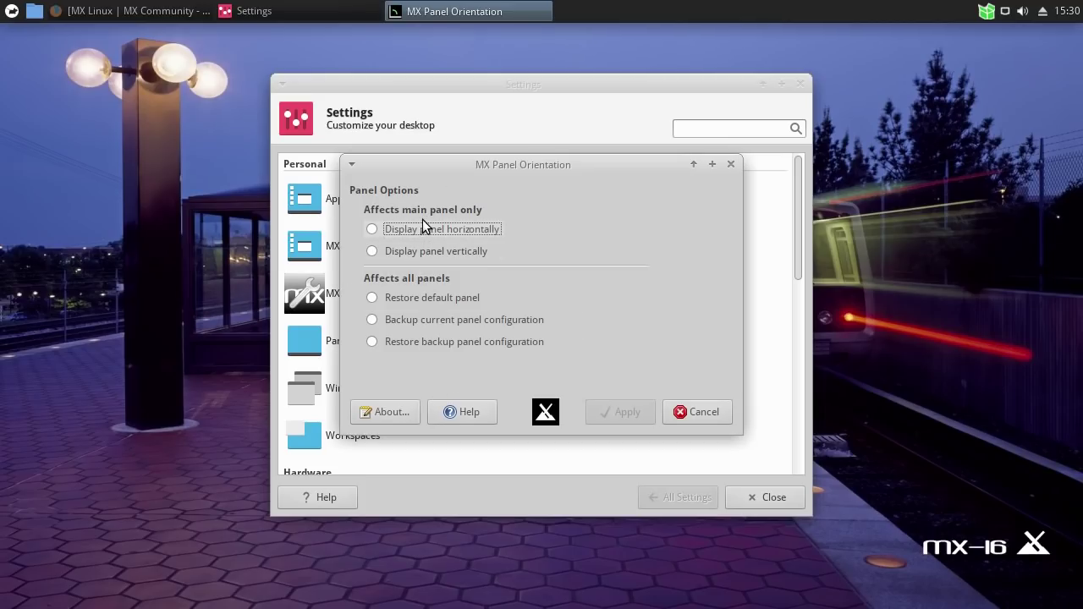
click(703, 412)
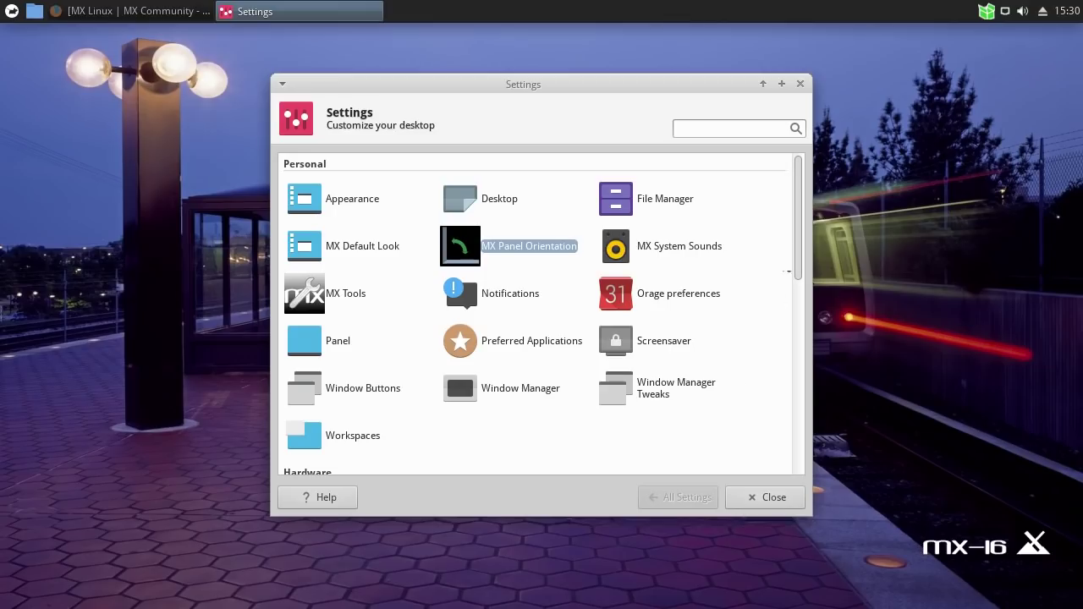
click(640, 448)
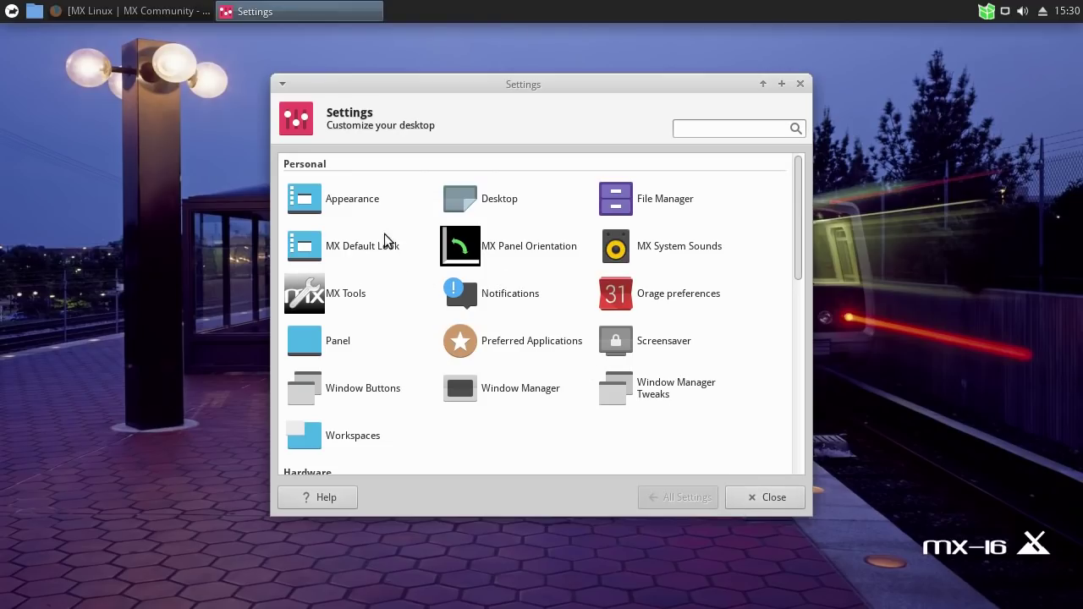
Step: View the style list in the Appearance settings, return to all settings and close the Settings manager
click(355, 198)
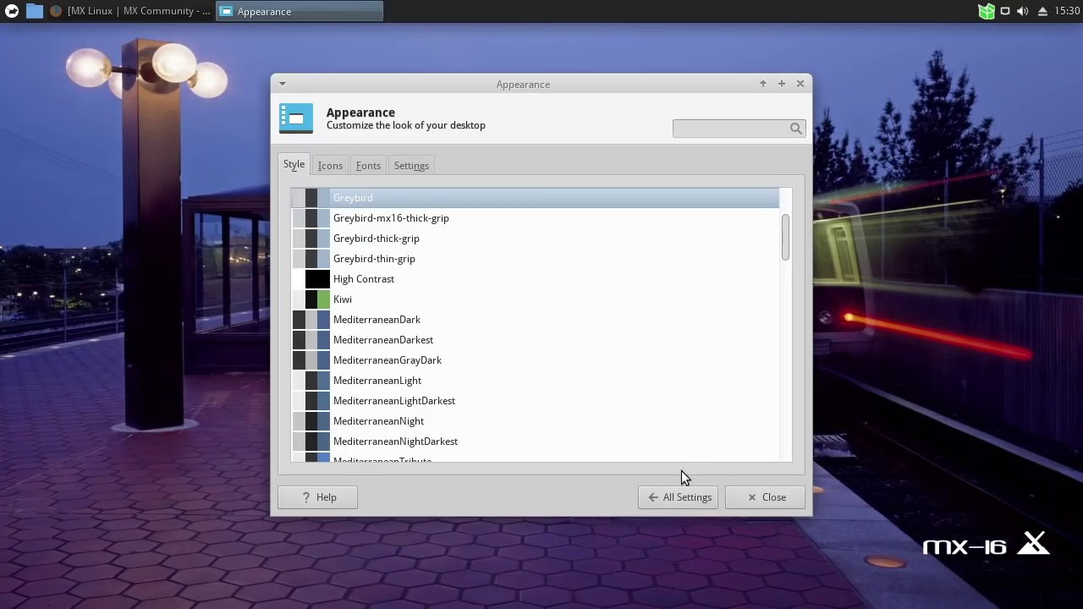
click(681, 497)
click(755, 498)
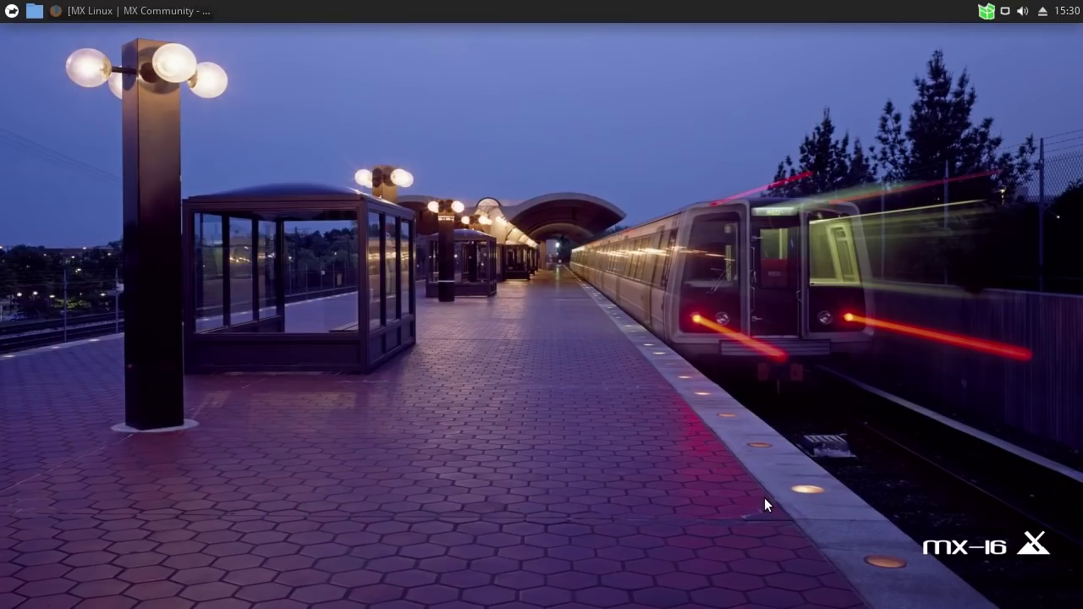
Step: Open the panel preferences, review the Display and Appearance options for Panel 3 and close them
right_click(555, 12)
mouse_move(605, 103)
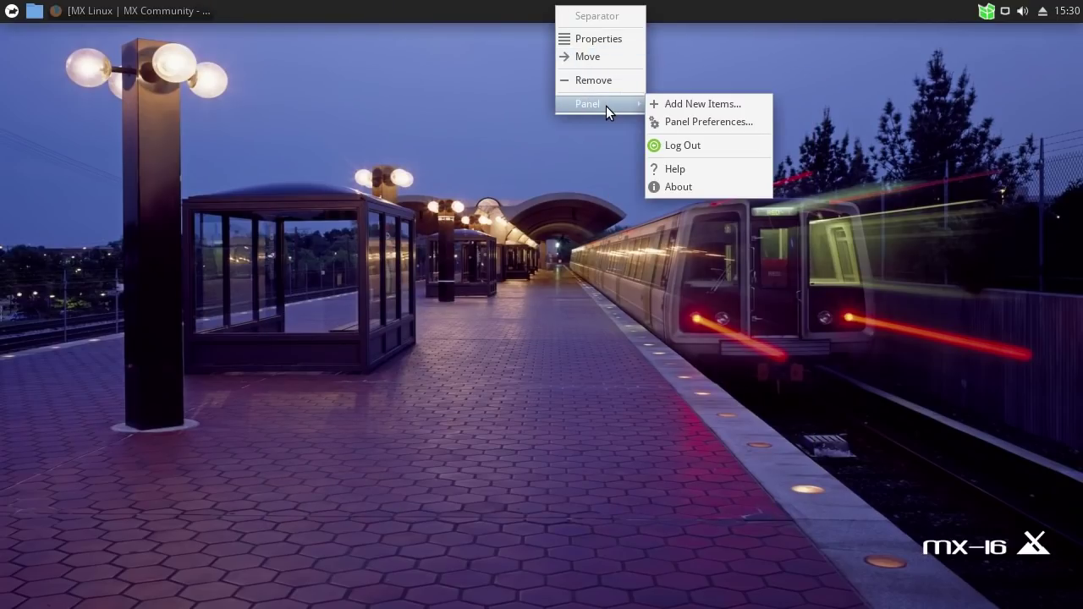
click(695, 121)
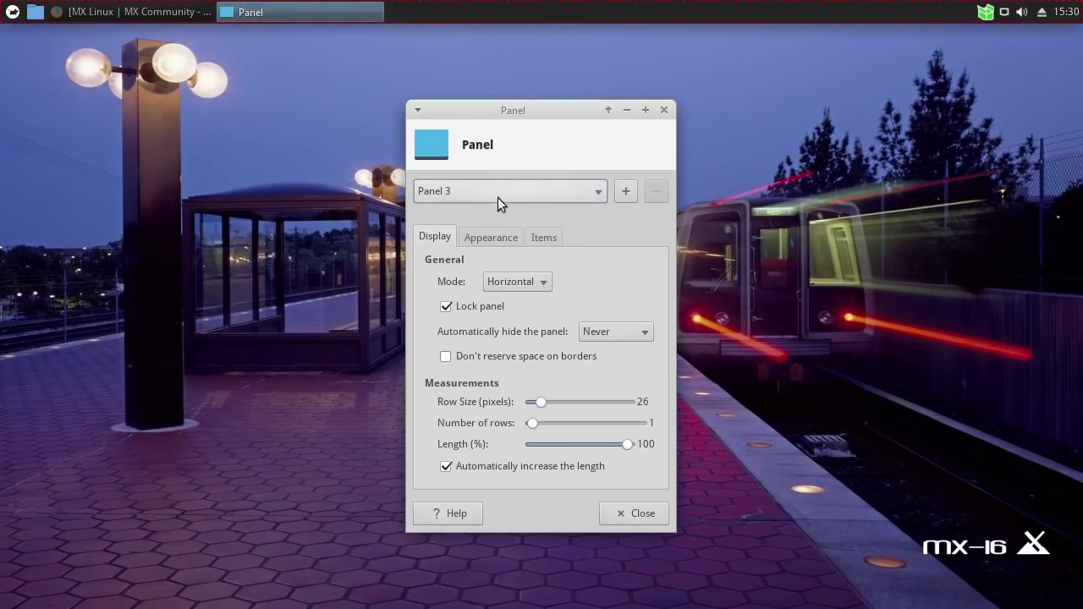
click(498, 197)
click(498, 192)
click(497, 236)
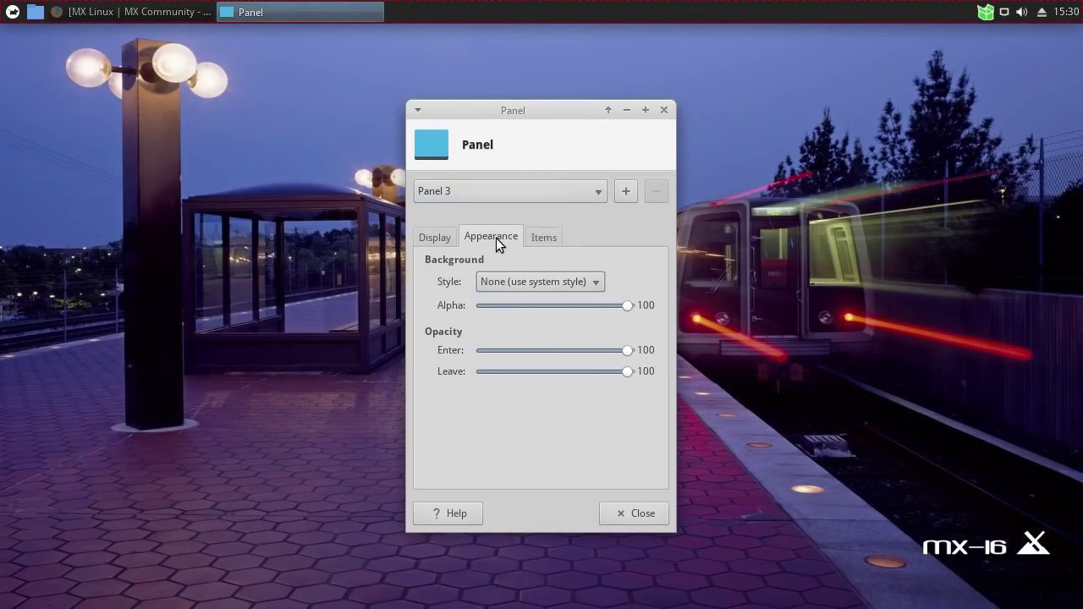
click(426, 236)
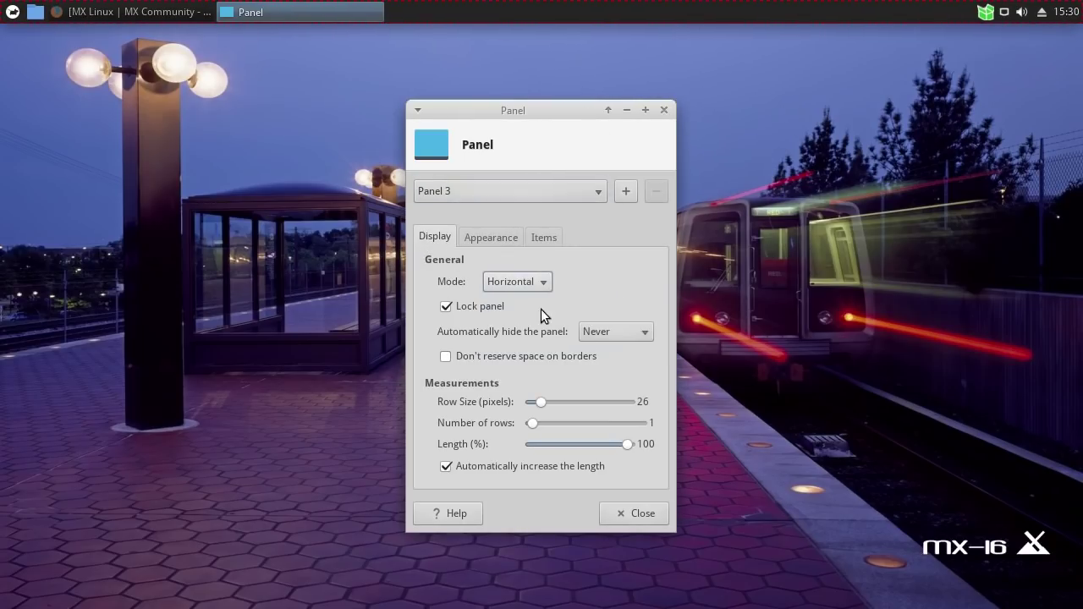
click(641, 513)
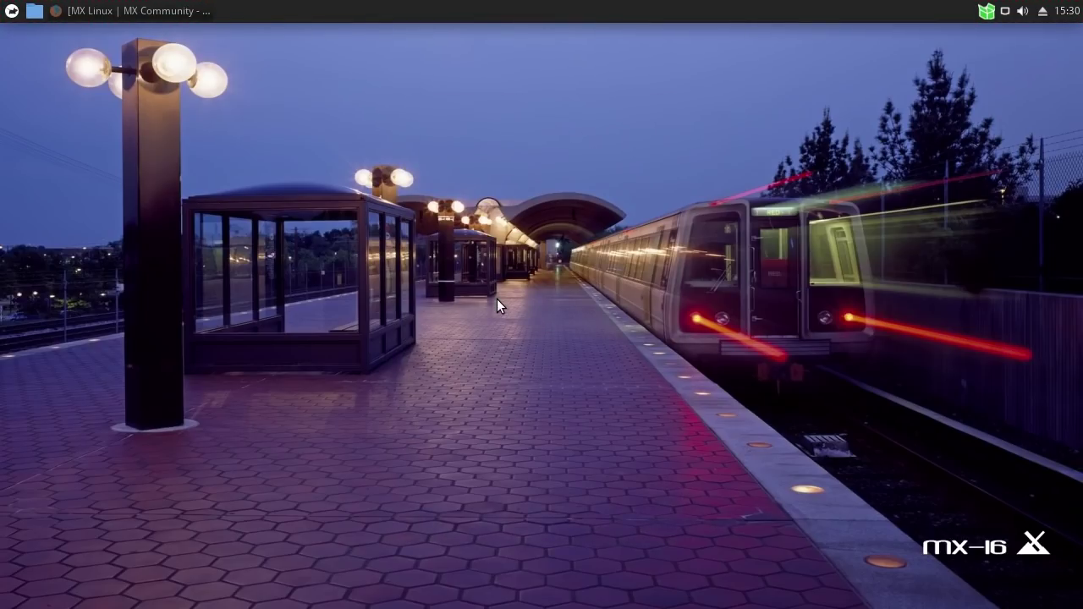
Step: Show the mxlinux.org home page in Firefox once more and minimize the browser to return to the desktop
click(132, 11)
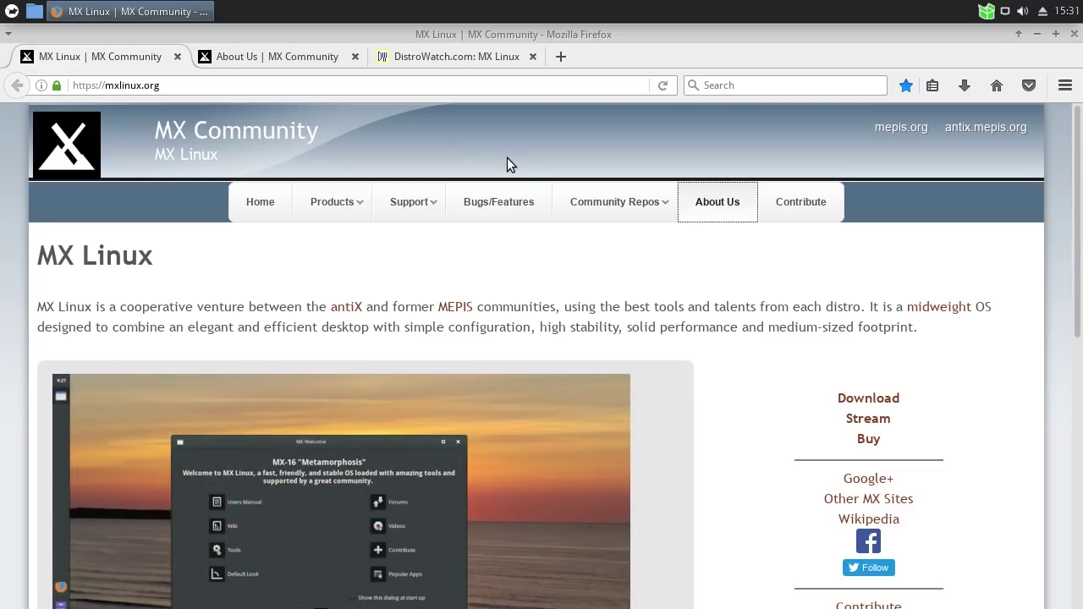
click(627, 296)
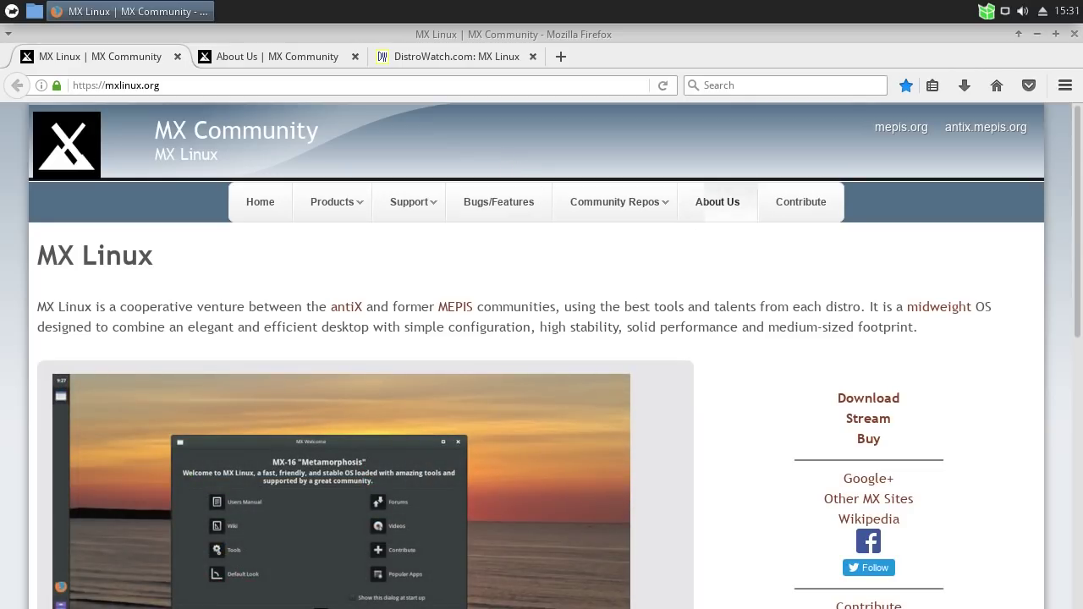
click(1037, 33)
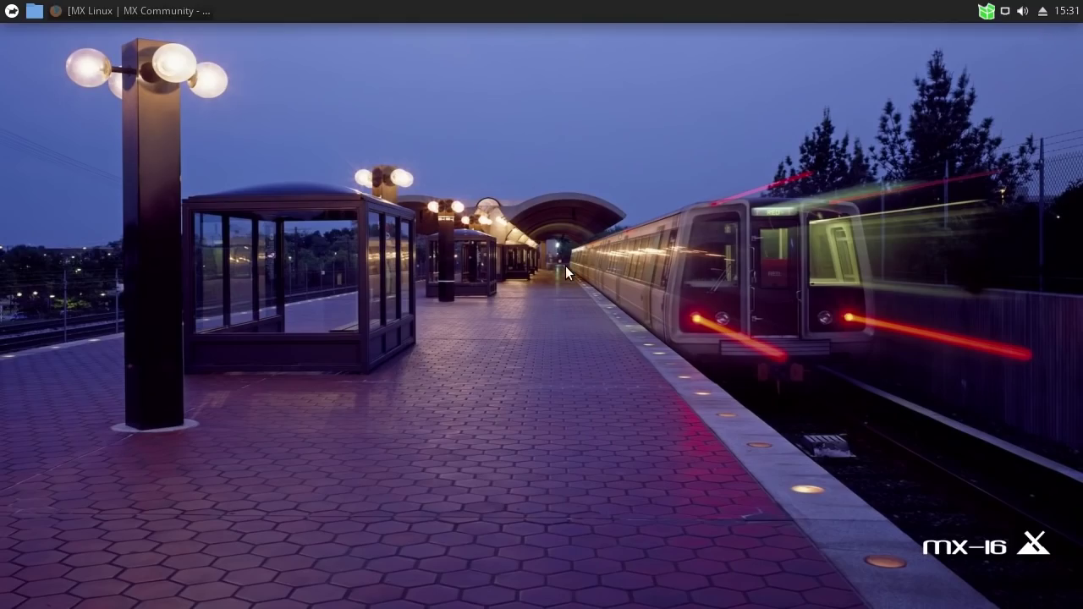